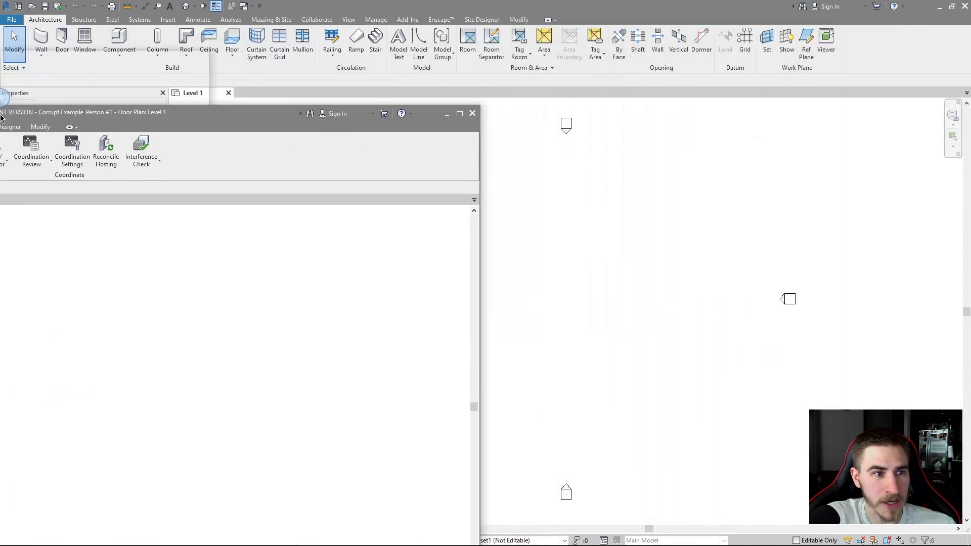
Step: Arrange the two Revit sessions side by side and review the worksets of the Corrupt Example_Person #1 model
{"action": "left_click_drag", "start_coordinate": [1, 118], "coordinate": [1, 118]}
{"action": "left_click", "coordinate": [607, 122]}
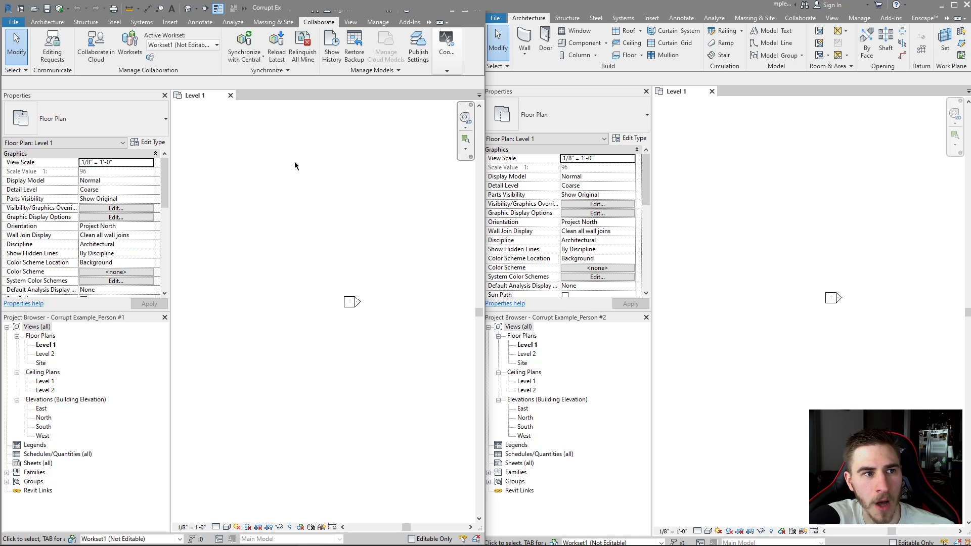
{"action": "left_click", "coordinate": [129, 41]}
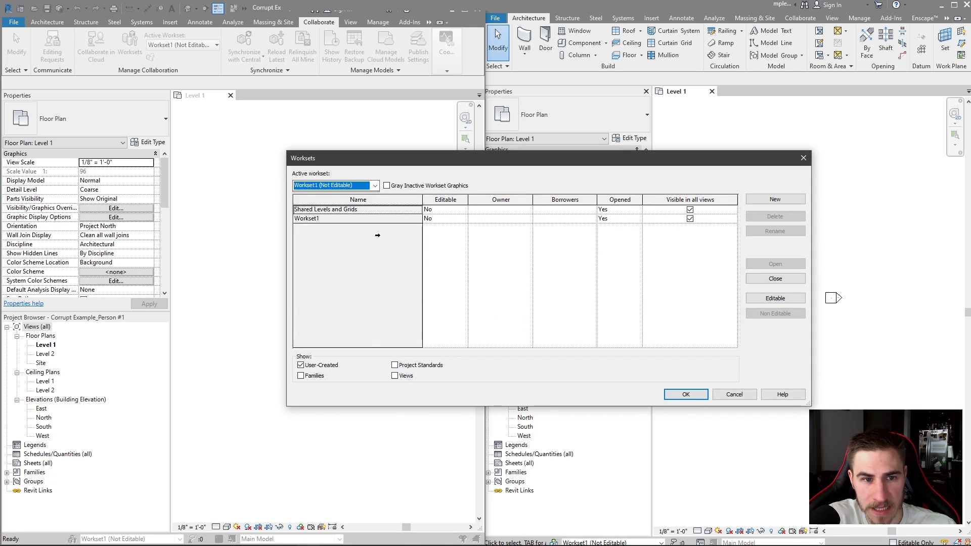
{"action": "left_click", "coordinate": [803, 158]}
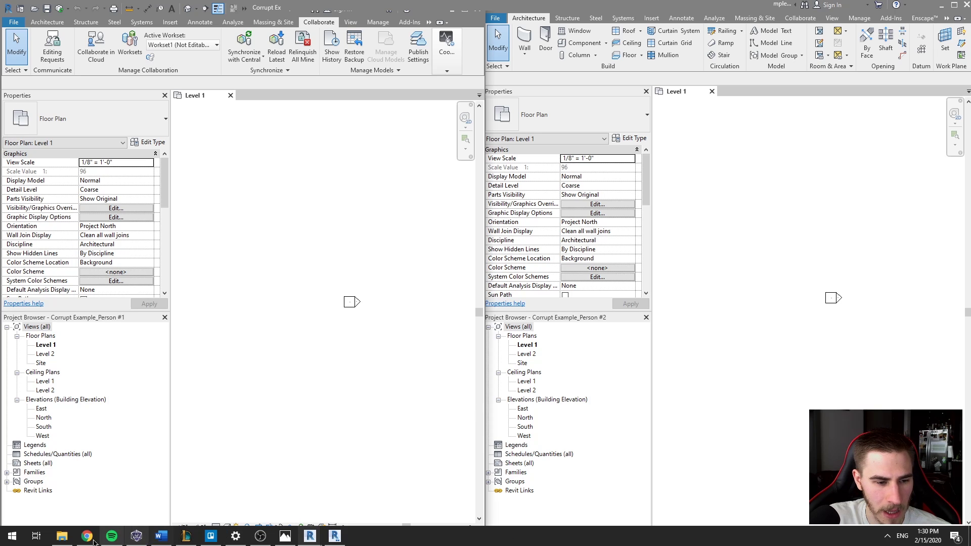
Step: View the Corrupt.jfif image of the Central Model is Corrupt error, then minimize it
{"action": "left_click", "coordinate": [296, 543]}
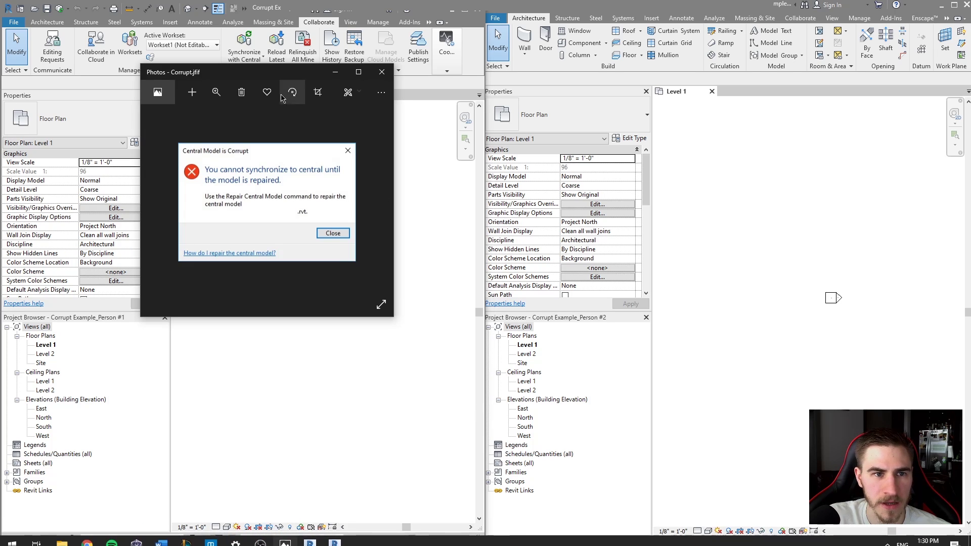
{"action": "left_click_drag", "start_coordinate": [284, 79], "coordinate": [541, 157]}
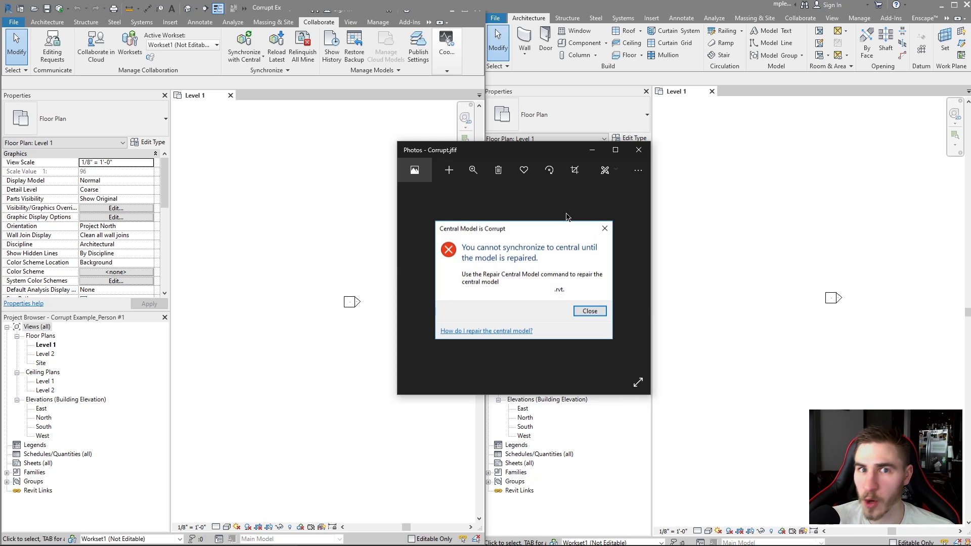
{"action": "left_click", "coordinate": [593, 151]}
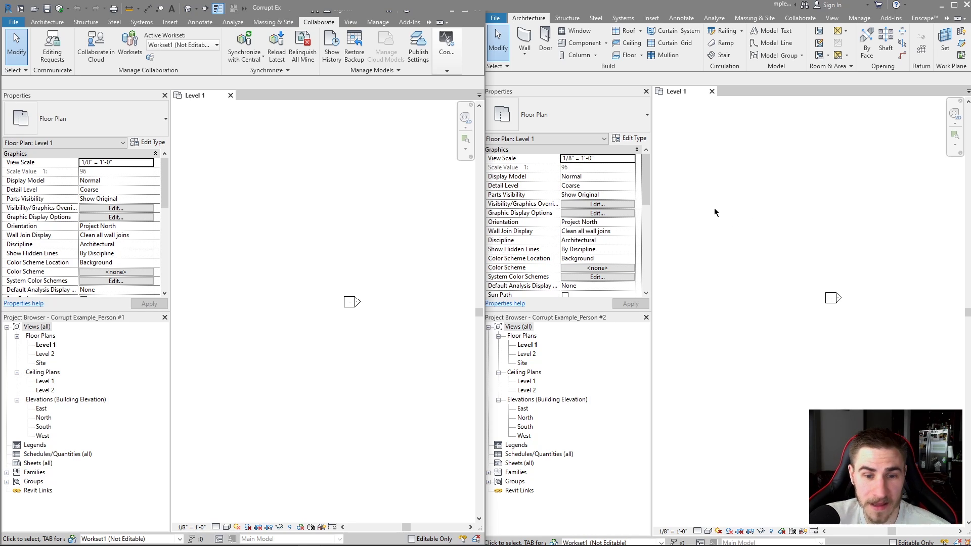
Step: Bring up Worksharing Monitor and place it between the two sessions to see who is working in the central file
{"action": "mouse_move", "coordinate": [556, 544]}
{"action": "left_click", "coordinate": [307, 542]}
{"action": "left_click_drag", "start_coordinate": [517, 240], "coordinate": [539, 200]}
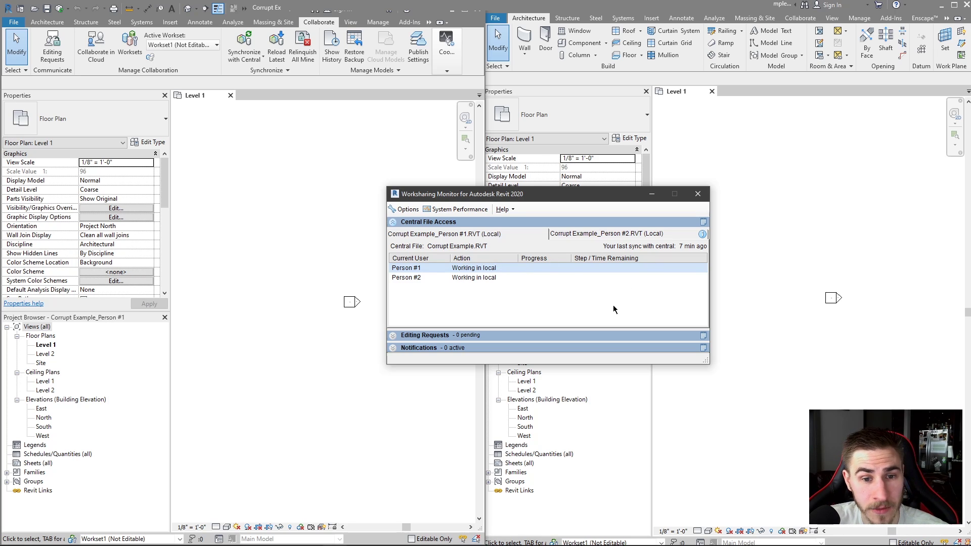
Step: Locate the Corrupt Example_Person #1 and Person #2 local files in the Documents folder, then minimize File Explorer
{"action": "left_click", "coordinate": [62, 536]}
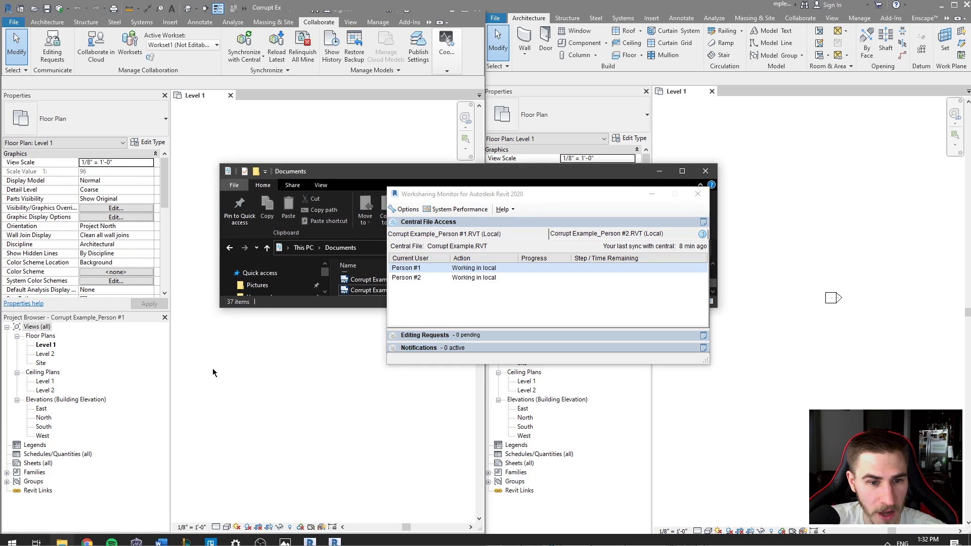
{"action": "left_click_drag", "start_coordinate": [370, 176], "coordinate": [415, 56]}
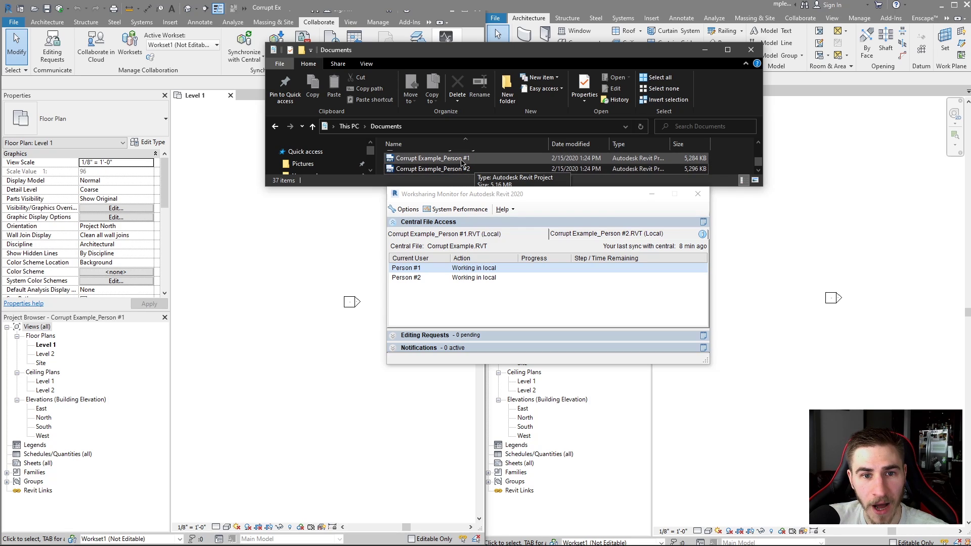
{"action": "left_click", "coordinate": [449, 169]}
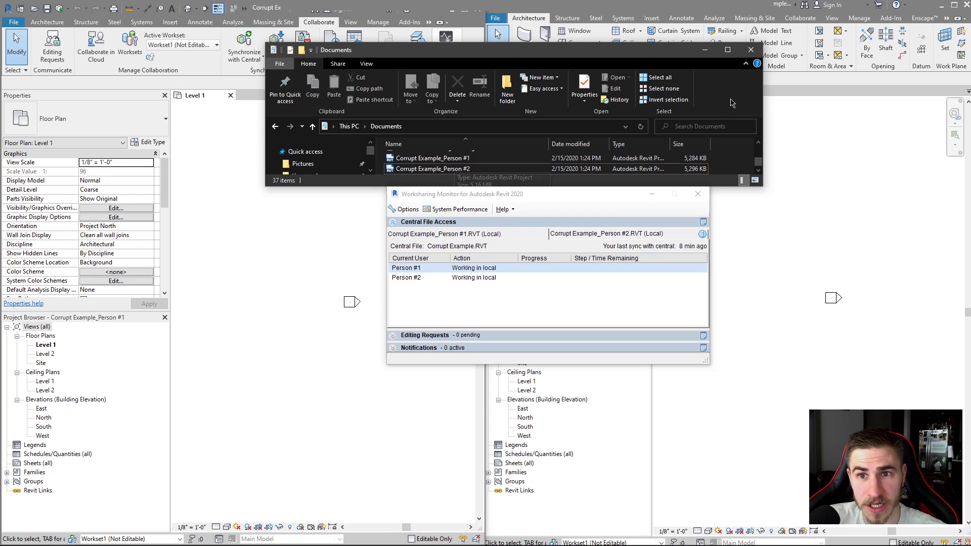
{"action": "left_click", "coordinate": [705, 50]}
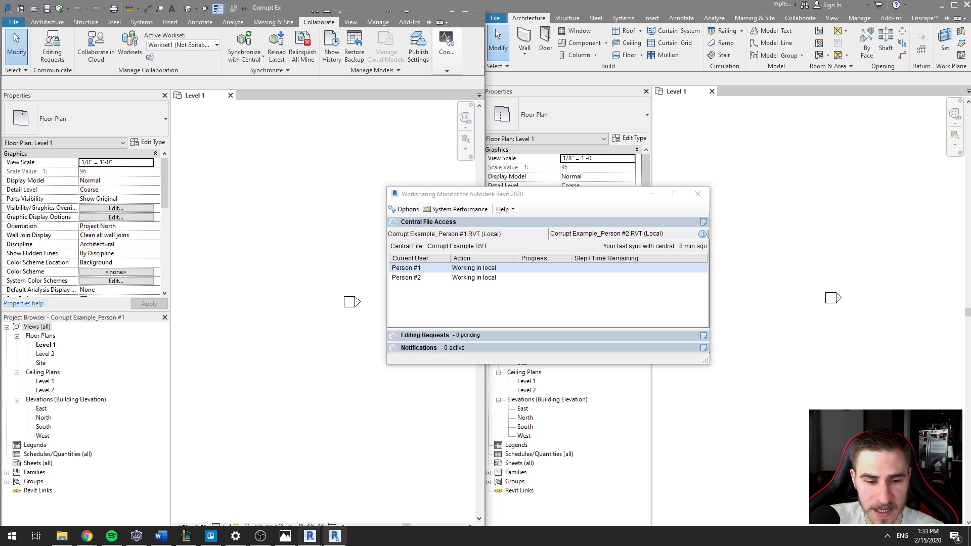
Step: Review the corrupt model error image again and open the central file access history in Worksharing Monitor
{"action": "left_click", "coordinate": [285, 544]}
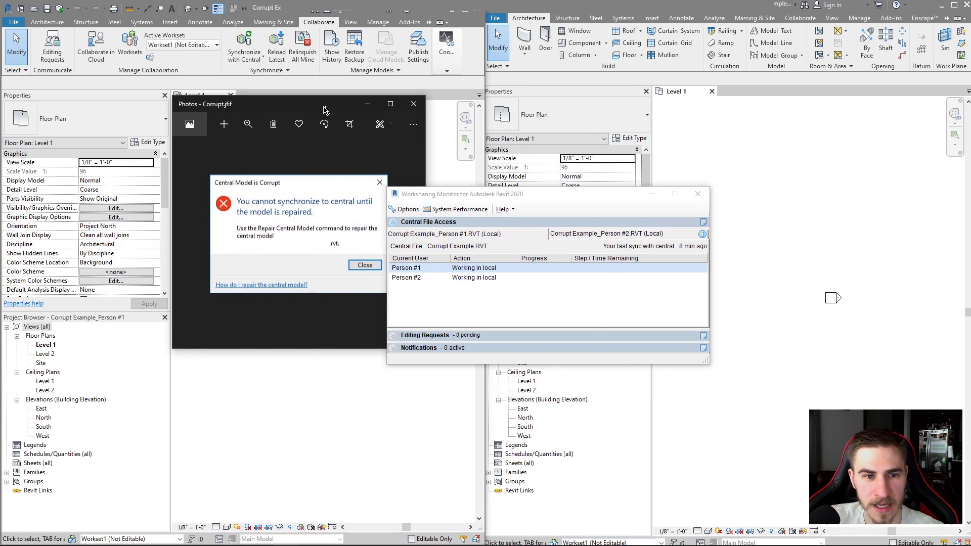
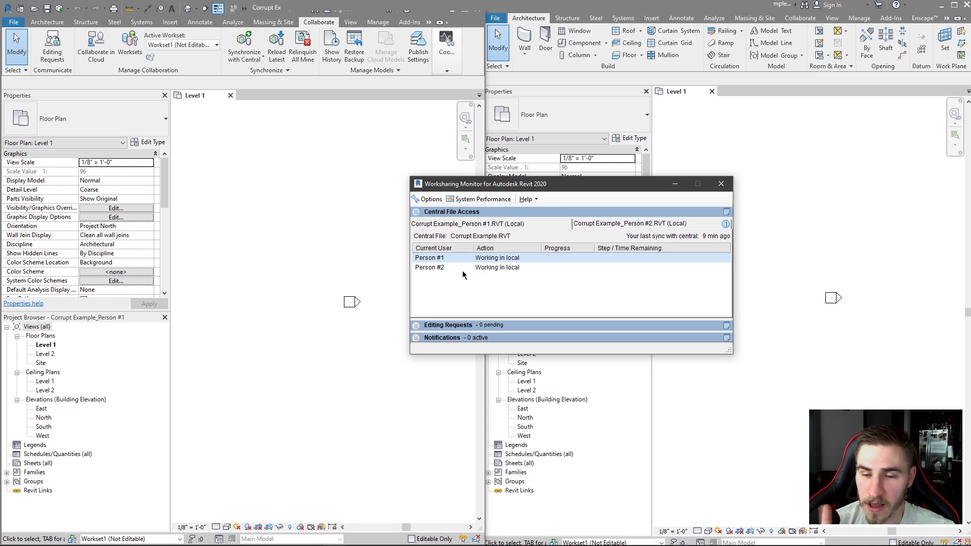
{"action": "left_click", "coordinate": [726, 212]}
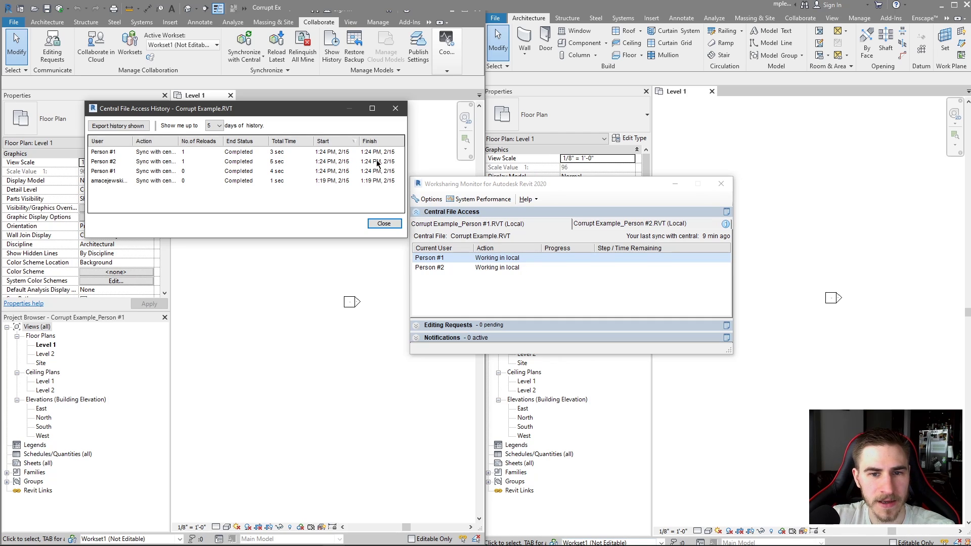
Step: Synchronize the Corrupt Example_Person #1 local model with central
{"action": "left_click", "coordinate": [329, 395]}
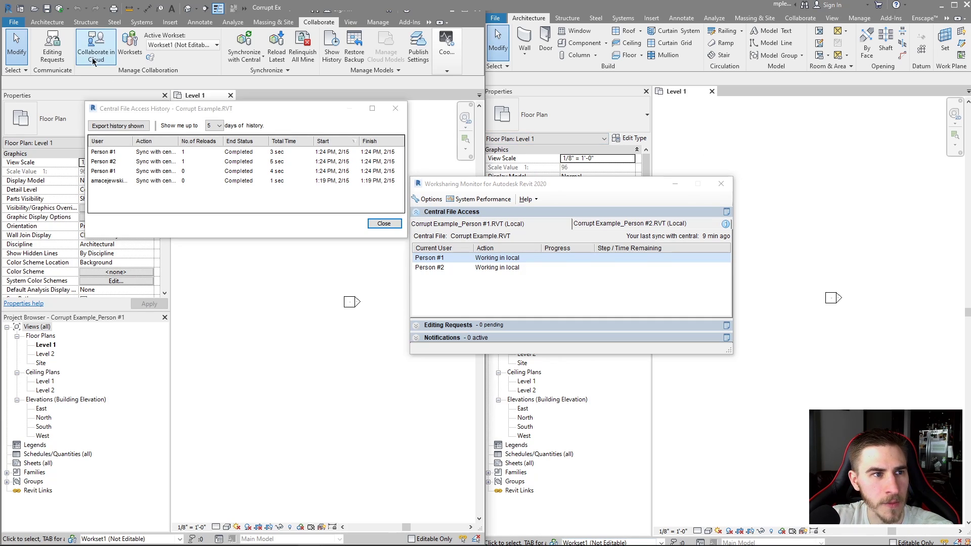
{"action": "left_click", "coordinate": [59, 9]}
{"action": "key", "text": "Return"}
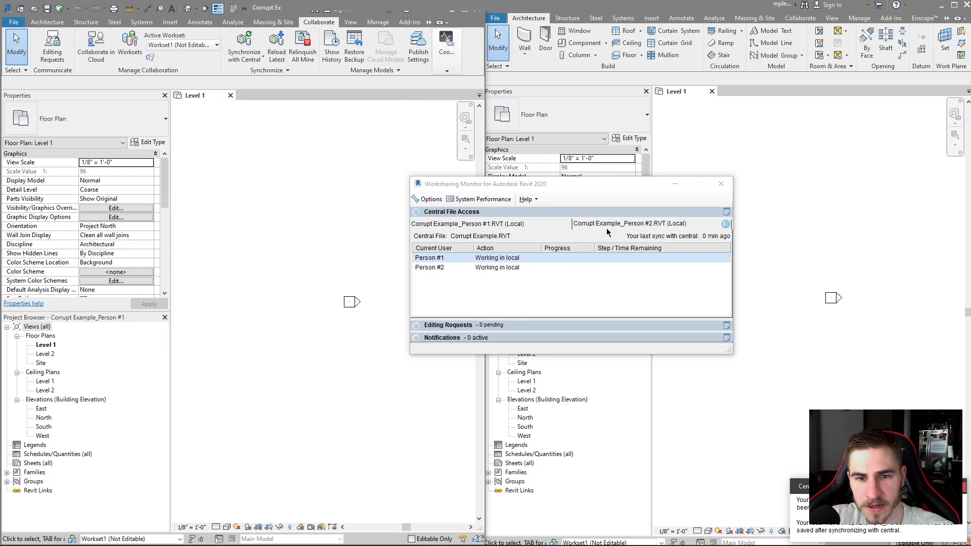
Step: Reopen the central file access history and widen its Action column to read the full sync entries
{"action": "left_click", "coordinate": [726, 211]}
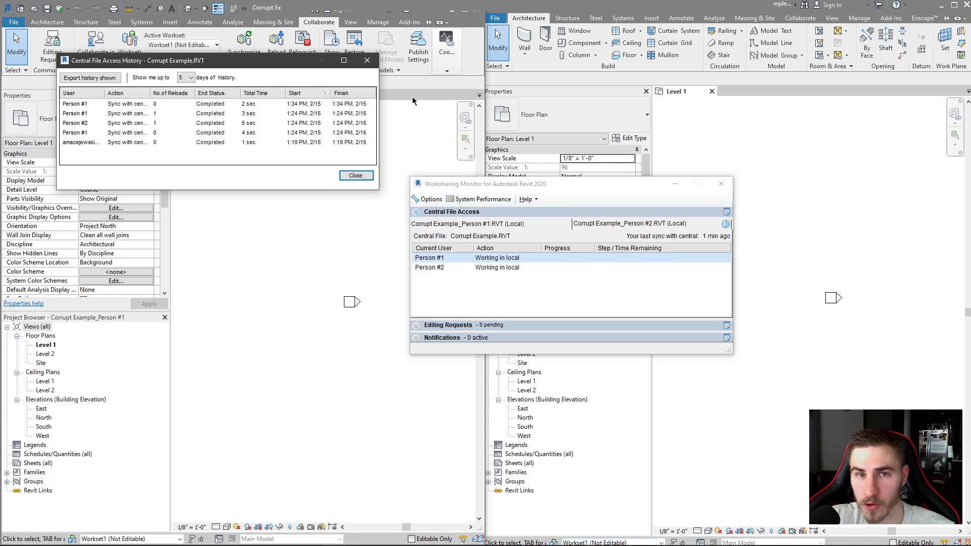
{"action": "left_click_drag", "start_coordinate": [225, 65], "coordinate": [235, 115]}
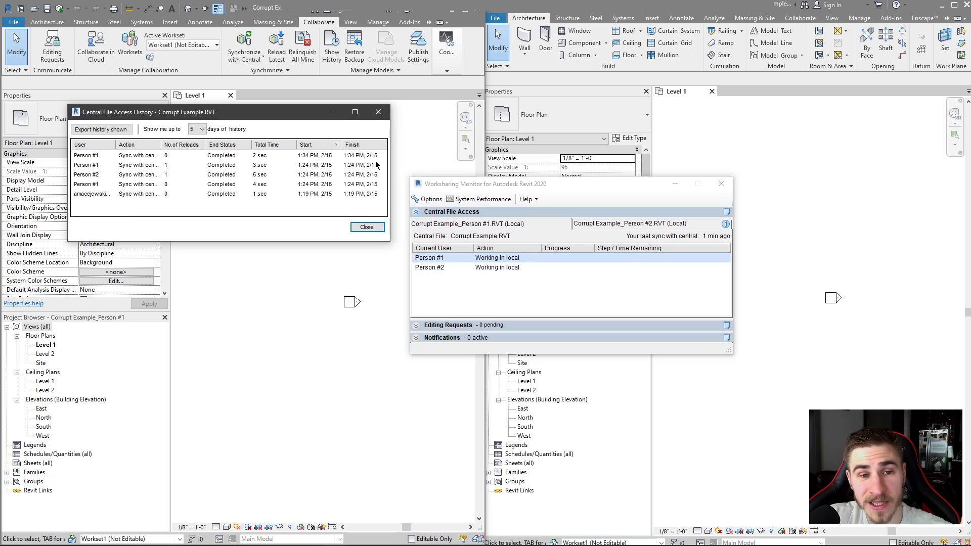
{"action": "double_click", "coordinate": [162, 145]}
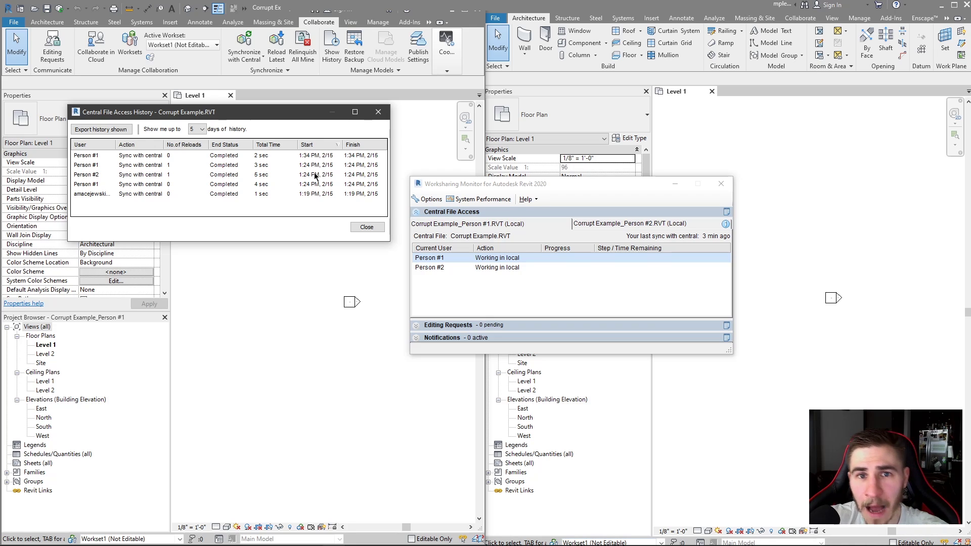
Step: Examine the Synchronize with Central settings for the Person #1 model with the monitor windows moved aside, then cancel the synchronization
{"action": "left_click_drag", "start_coordinate": [640, 186], "coordinate": [255, 255]}
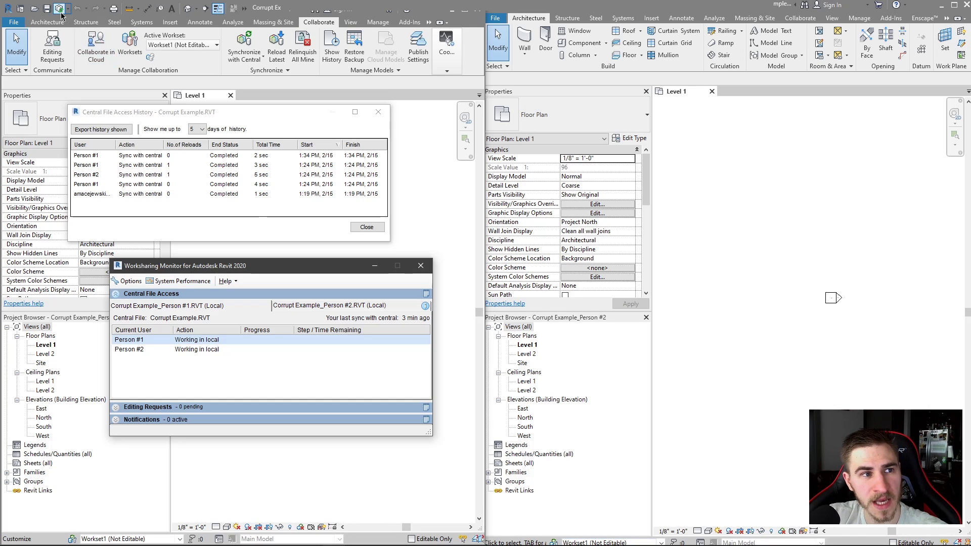
{"action": "left_click", "coordinate": [310, 207]}
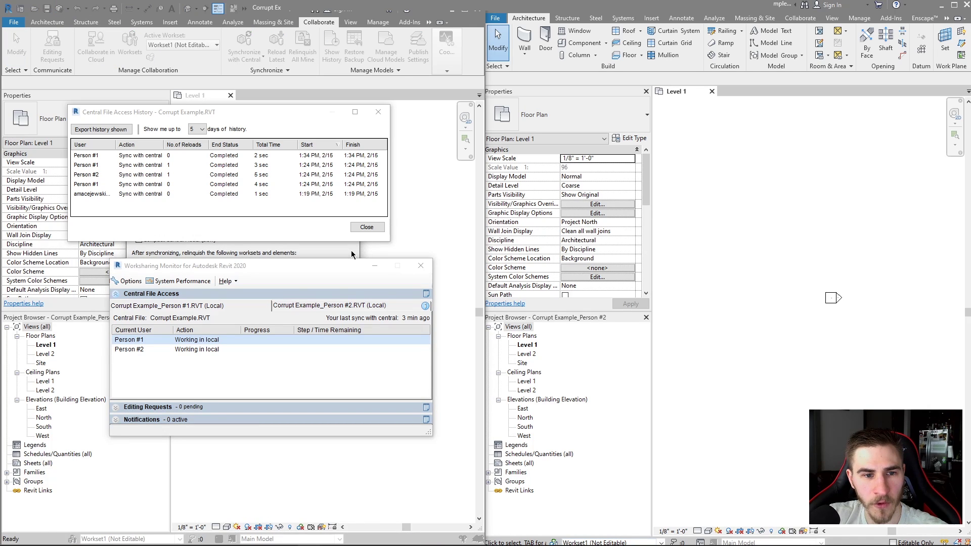
{"action": "left_click_drag", "start_coordinate": [309, 272], "coordinate": [731, 181]}
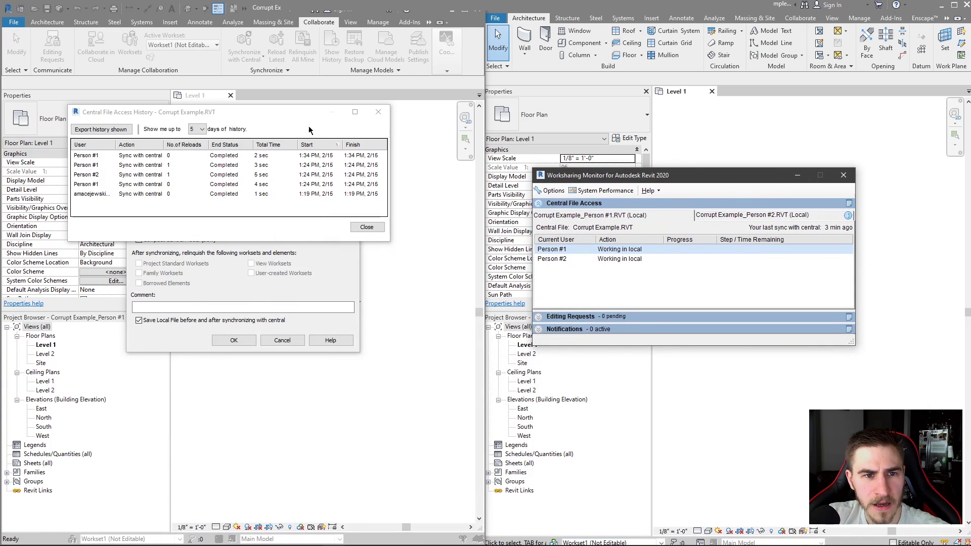
{"action": "left_click_drag", "start_coordinate": [289, 113], "coordinate": [731, 56]}
{"action": "left_click_drag", "start_coordinate": [238, 205], "coordinate": [333, 168]}
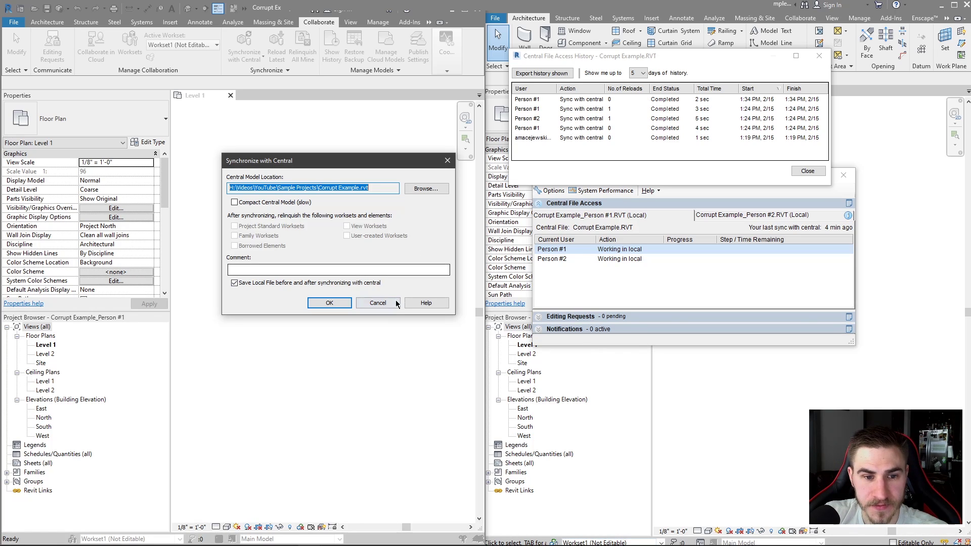
{"action": "left_click", "coordinate": [377, 301]}
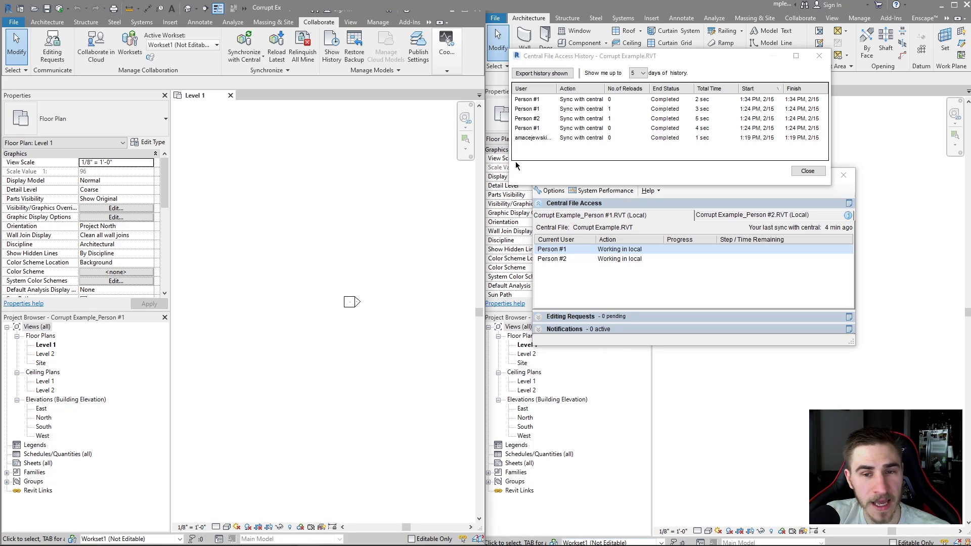
Step: Save the Person #1 local model and compare both local files' modified dates in the Documents folder
{"action": "left_click", "coordinate": [47, 8]}
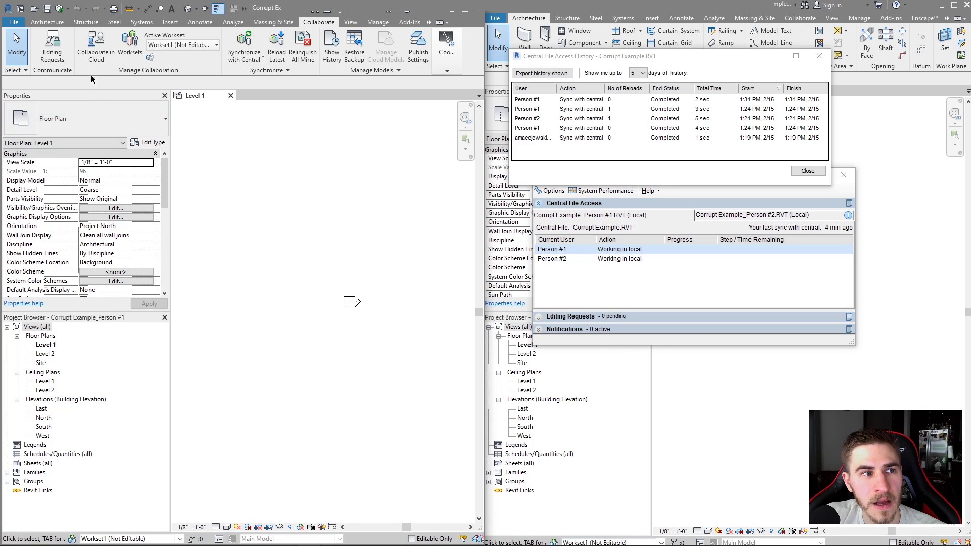
{"action": "left_click", "coordinate": [46, 8]}
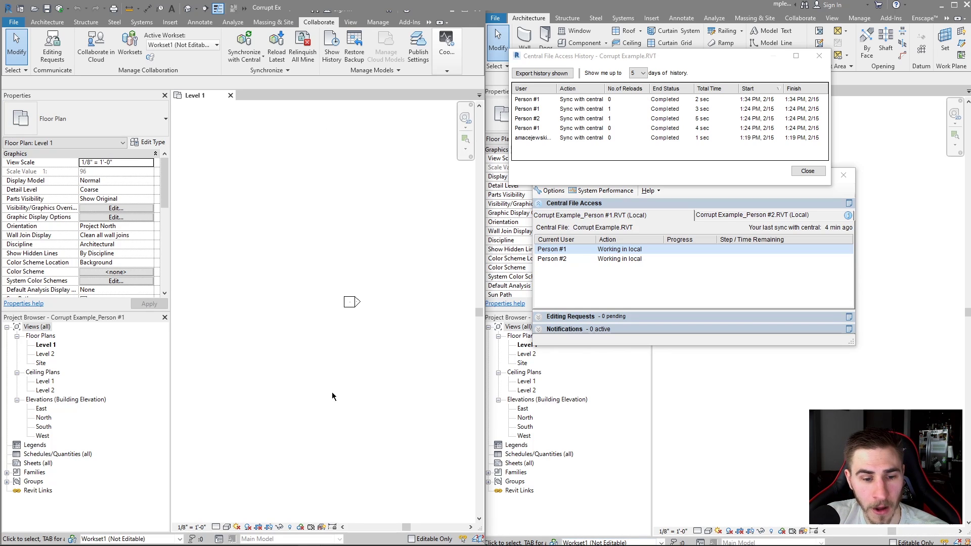
{"action": "mouse_move", "coordinate": [320, 528]}
{"action": "left_click", "coordinate": [61, 536]}
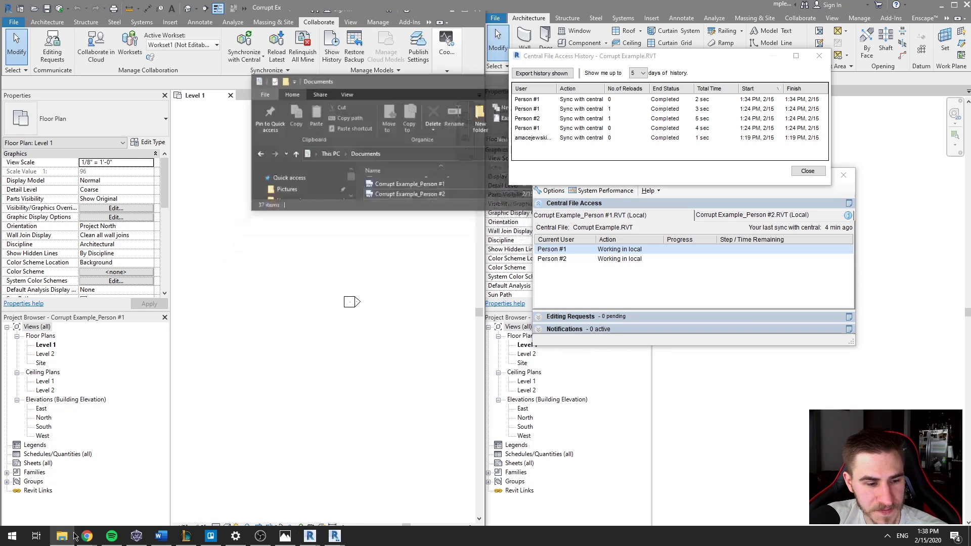
{"action": "left_click_drag", "start_coordinate": [398, 53], "coordinate": [297, 345]}
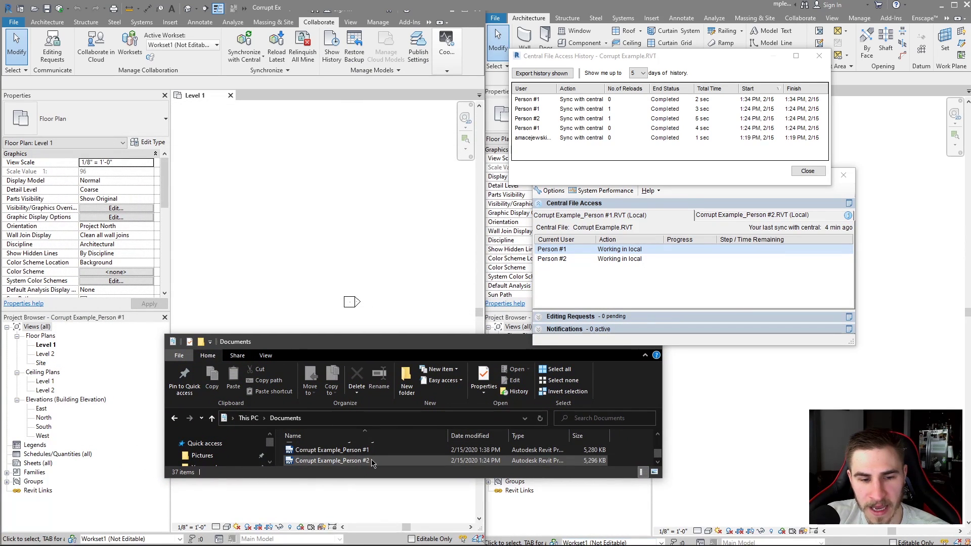
{"action": "left_click", "coordinate": [331, 460]}
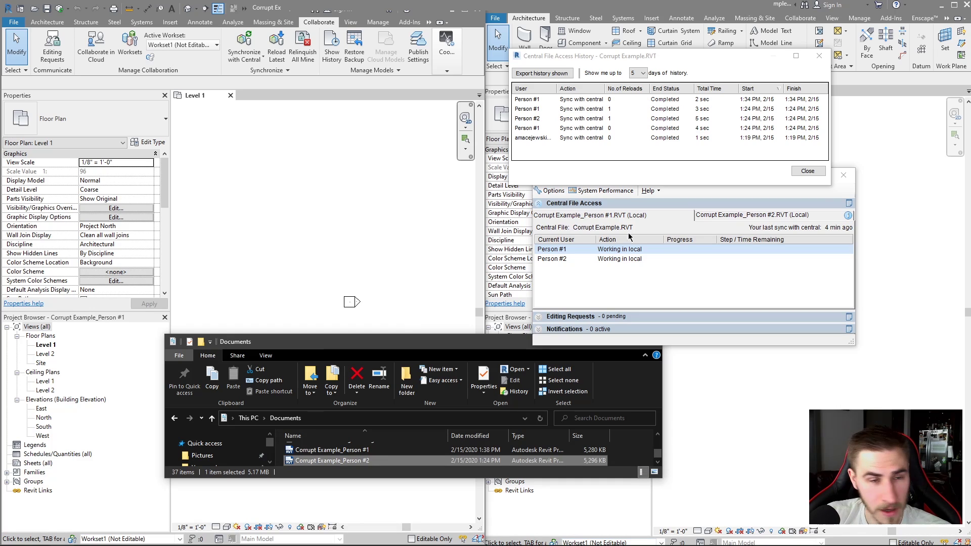
Step: Close the Person #1 session and the Person #2 model, and dismiss the central file access history
{"action": "left_click", "coordinate": [477, 10]}
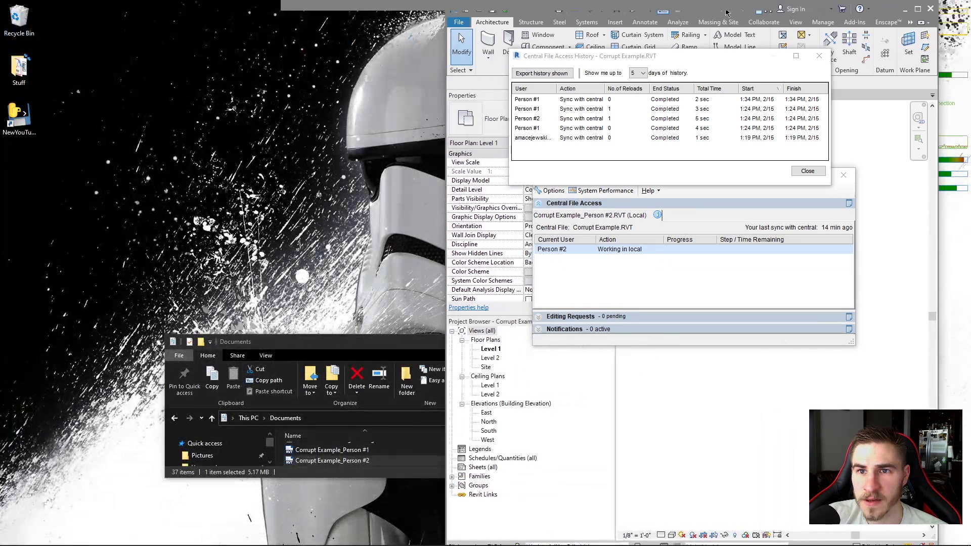
{"action": "double_click", "coordinate": [797, 7]}
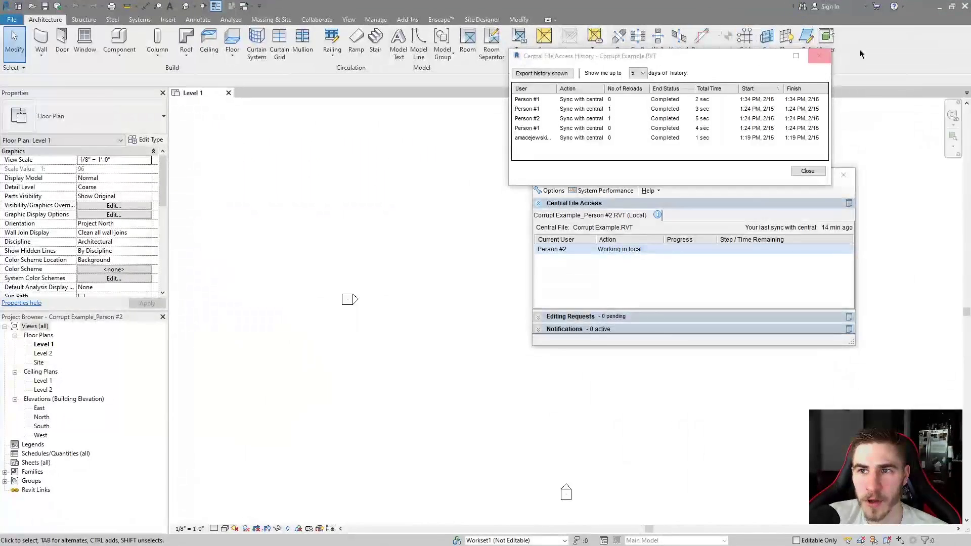
{"action": "left_click", "coordinate": [11, 19]}
{"action": "left_click", "coordinate": [42, 230]}
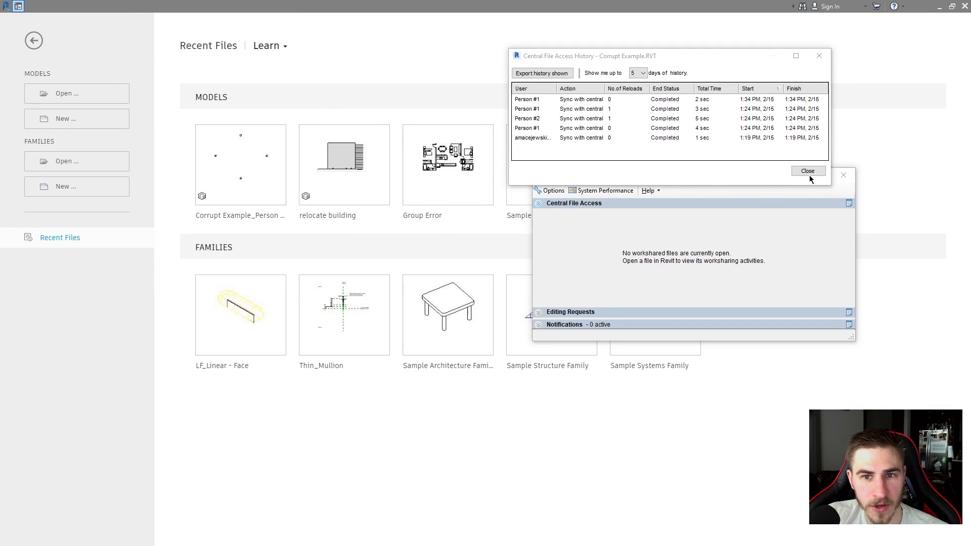
{"action": "left_click", "coordinate": [819, 55]}
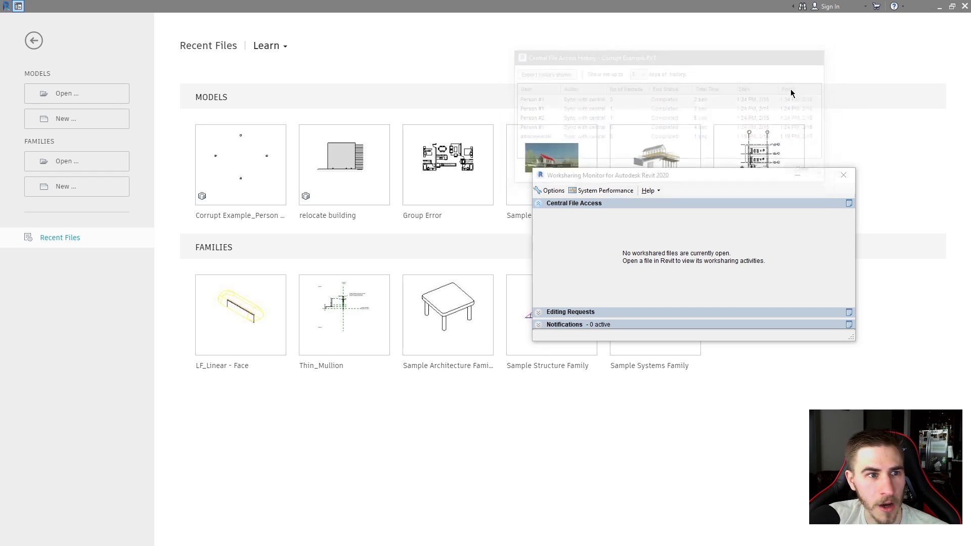
Step: Start opening a model and browse to the user's Documents folder that holds the Person #1 and Person #2 local files
{"action": "left_click", "coordinate": [88, 94]}
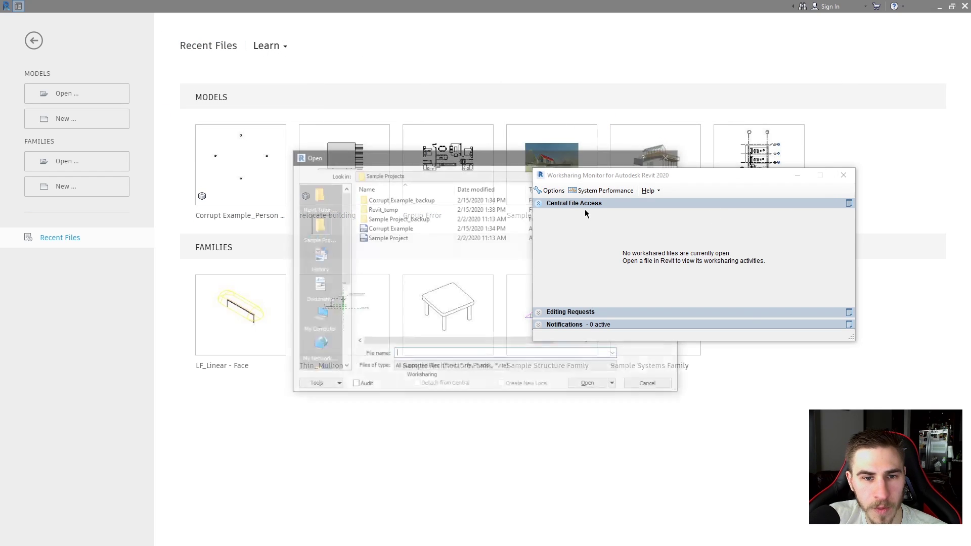
{"action": "left_click", "coordinate": [373, 175]}
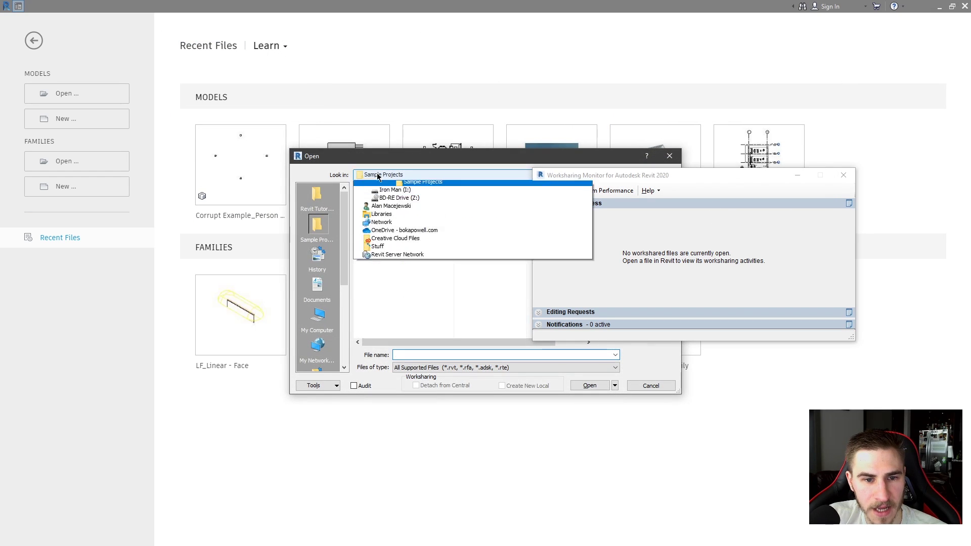
{"action": "left_click", "coordinate": [389, 266]}
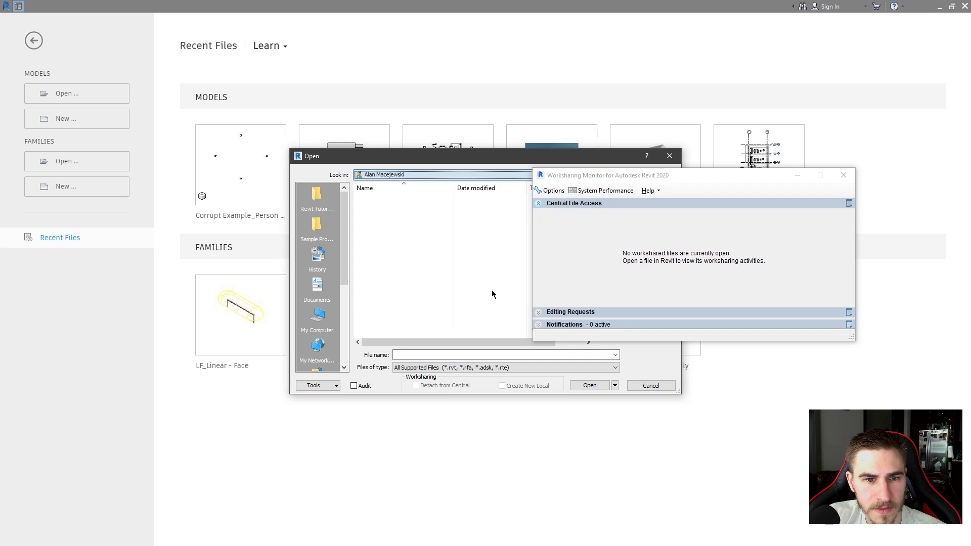
{"action": "scroll", "coordinate": [391, 234], "scroll_direction": "down", "scroll_amount": 3}
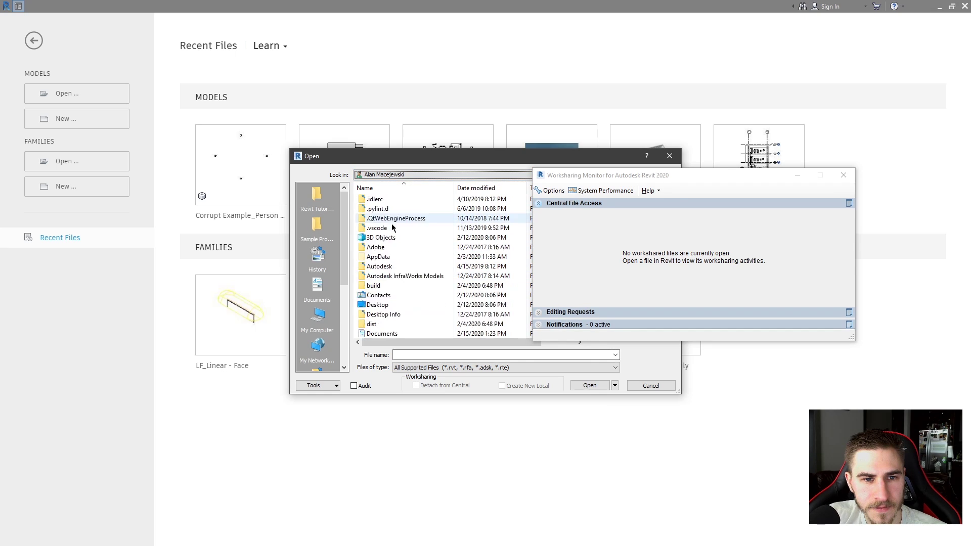
{"action": "double_click", "coordinate": [388, 228]}
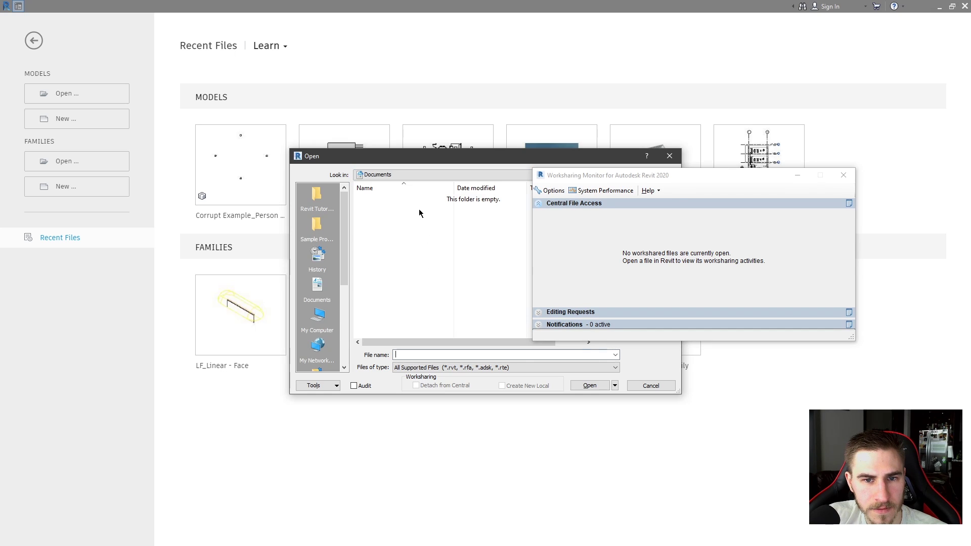
{"action": "left_click_drag", "start_coordinate": [607, 175], "coordinate": [605, 209]}
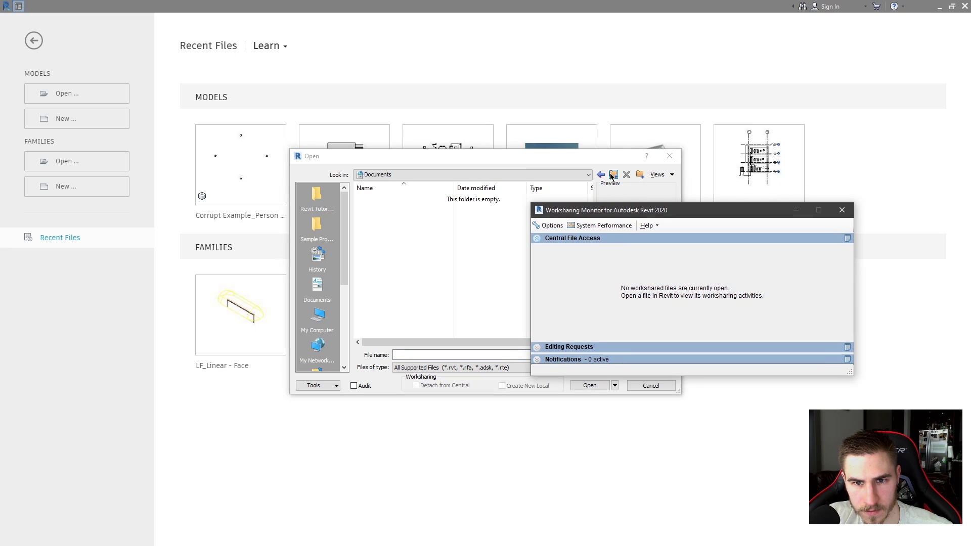
{"action": "left_click", "coordinate": [612, 175]}
{"action": "left_click", "coordinate": [611, 176]}
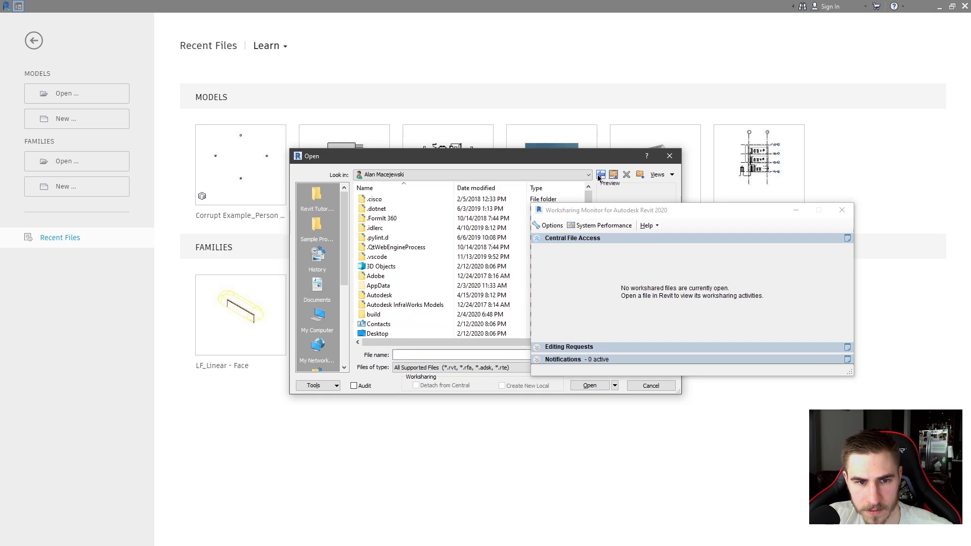
{"action": "scroll", "coordinate": [438, 244], "scroll_direction": "down", "scroll_amount": 1}
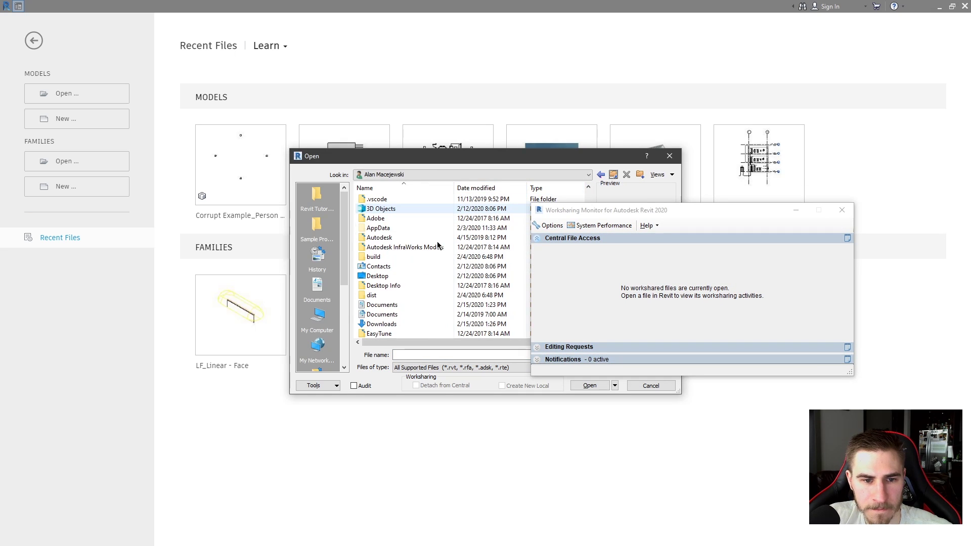
{"action": "double_click", "coordinate": [435, 304]}
{"action": "scroll", "coordinate": [448, 254], "scroll_direction": "down", "scroll_amount": 4}
{"action": "scroll", "coordinate": [445, 250], "scroll_direction": "down", "scroll_amount": 3}
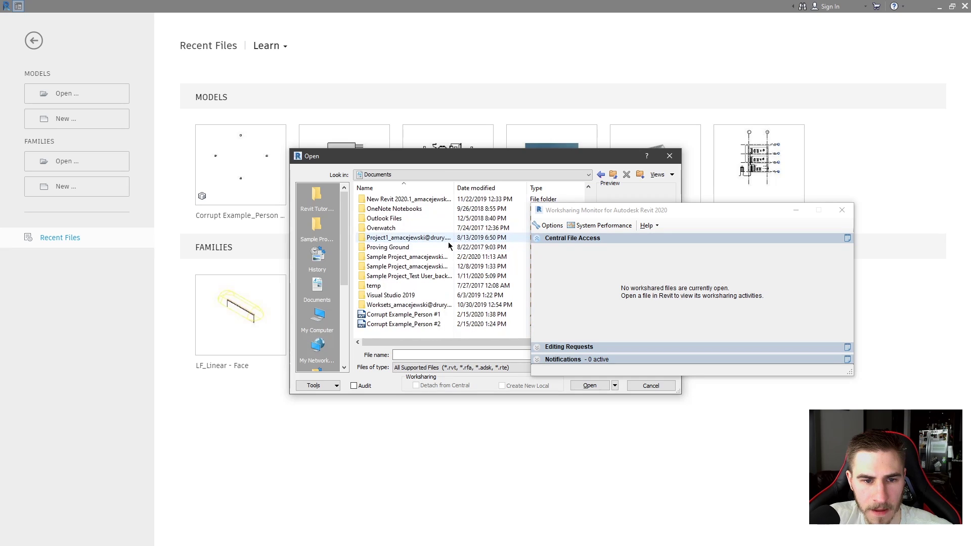
Step: Open the local file Corrupt Example_Person #2.rvt directly from the Documents folder
{"action": "left_click_drag", "start_coordinate": [443, 155], "coordinate": [436, 88]}
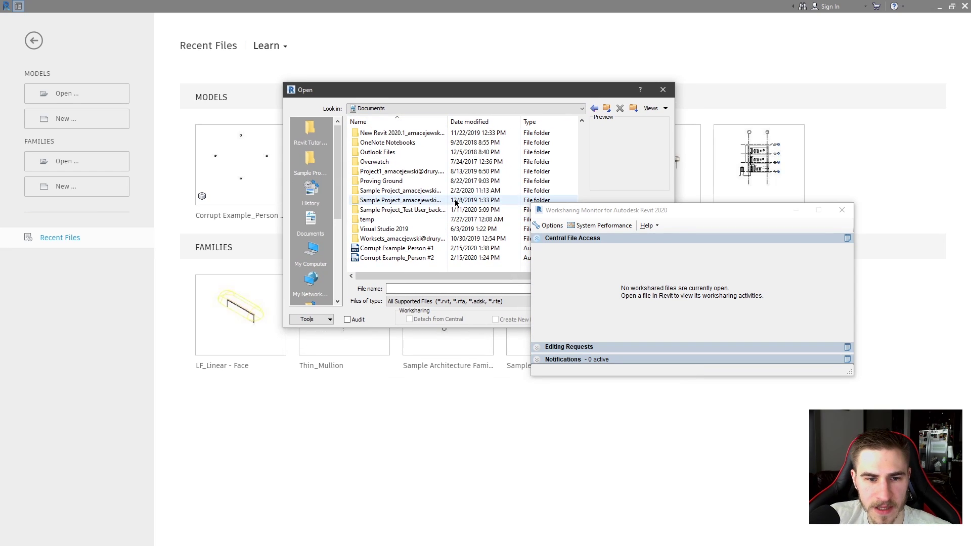
{"action": "left_click", "coordinate": [397, 258]}
{"action": "left_click_drag", "start_coordinate": [500, 99], "coordinate": [313, 104]}
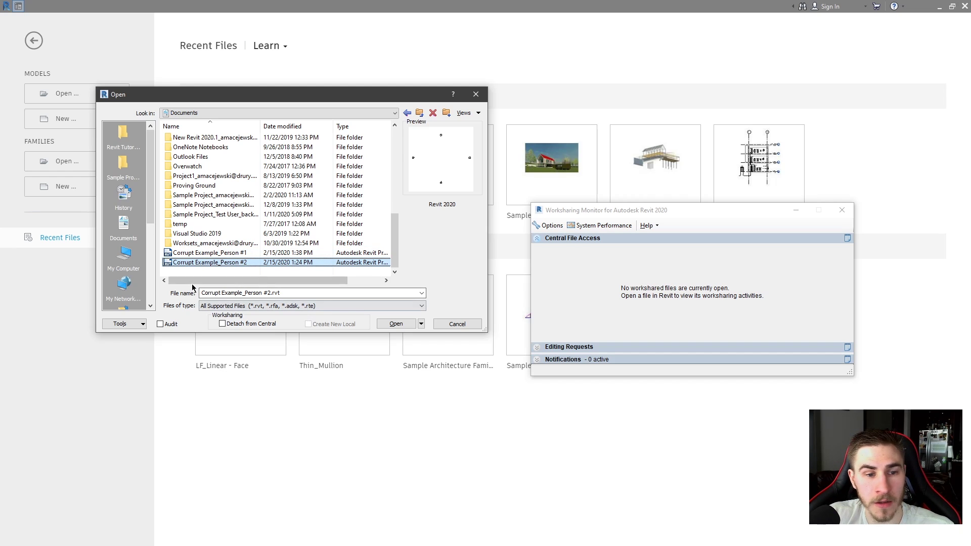
{"action": "left_click", "coordinate": [394, 325]}
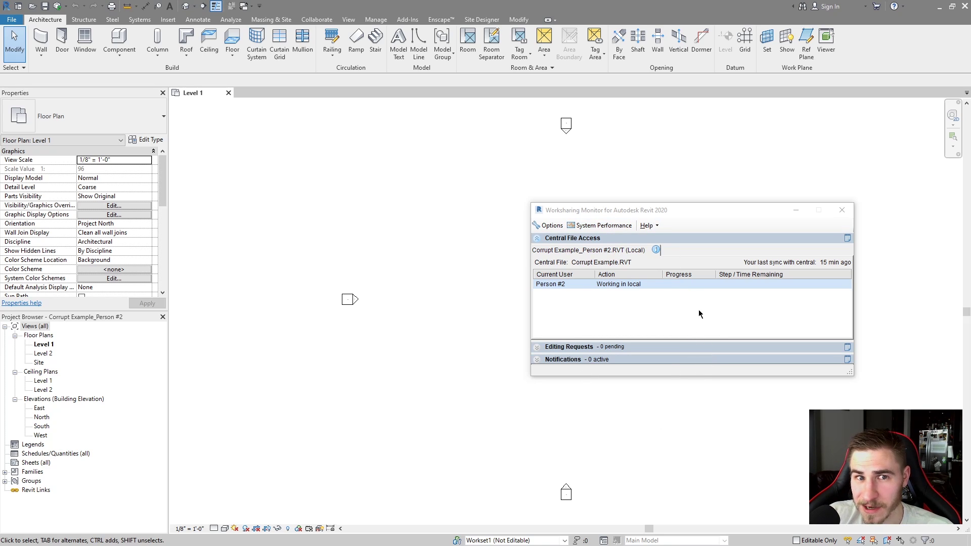
Step: Check the Synchronize with Central settings of the Person #2 model beside the Worksharing Monitor, then dismiss them without synchronizing
{"action": "left_click_drag", "start_coordinate": [654, 213], "coordinate": [627, 239]}
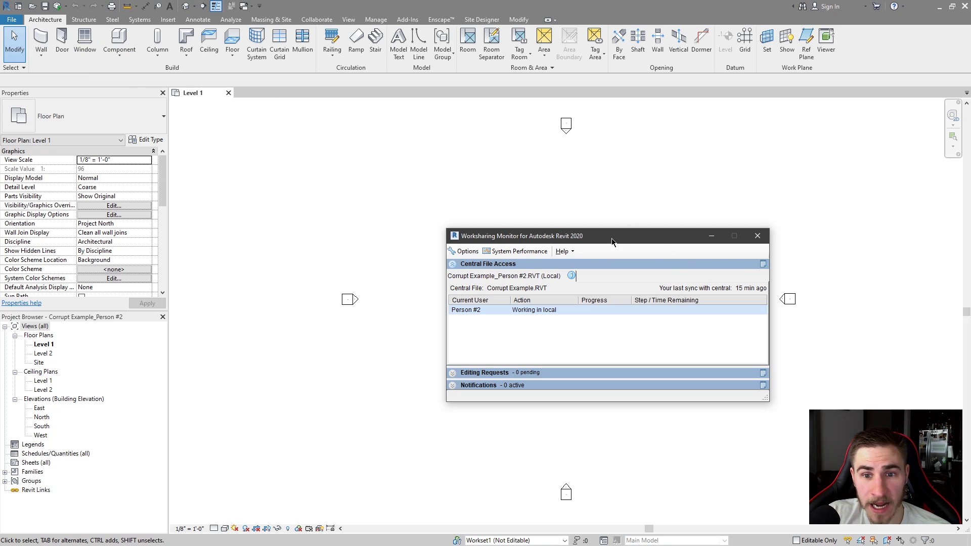
{"action": "left_click_drag", "start_coordinate": [611, 238], "coordinate": [745, 205]}
{"action": "left_click", "coordinate": [57, 6]}
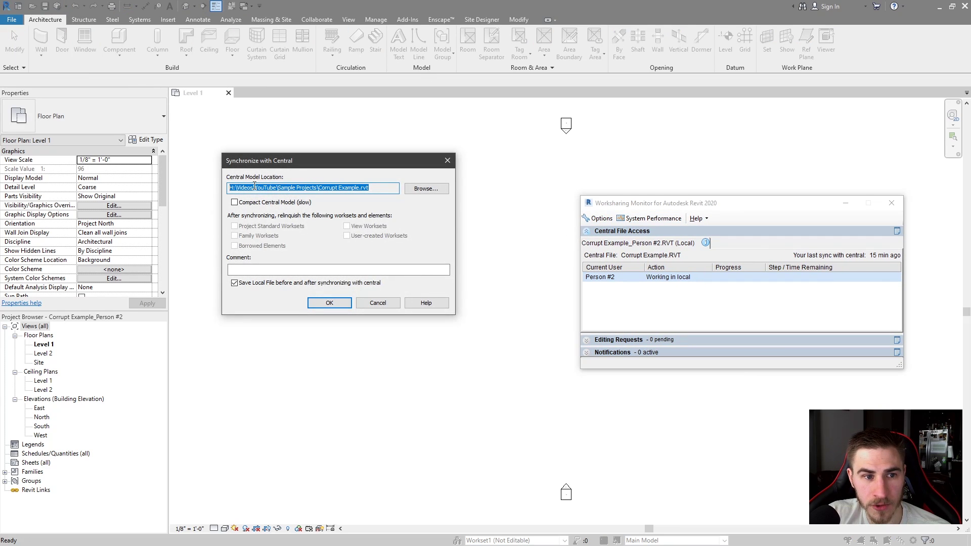
{"action": "left_click", "coordinate": [447, 160]}
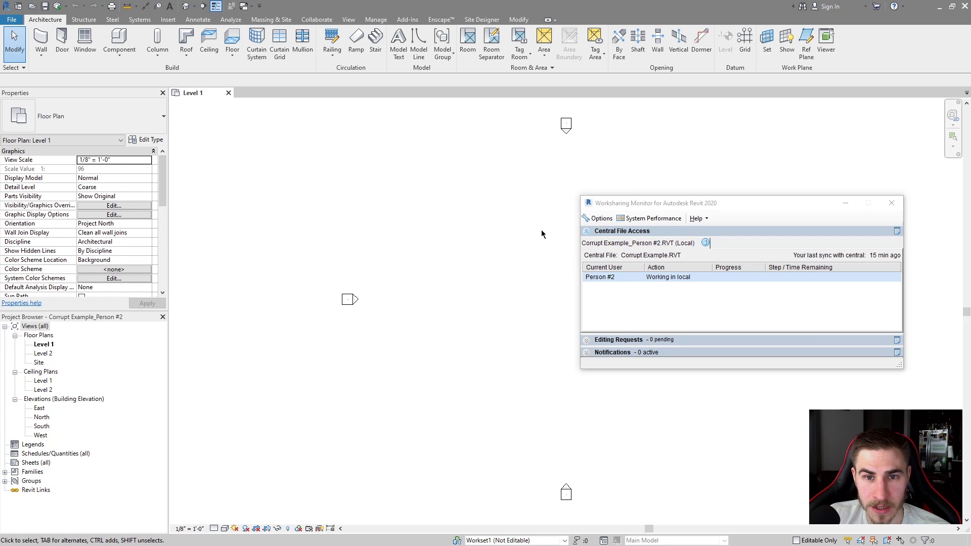
{"action": "left_click", "coordinate": [662, 223]}
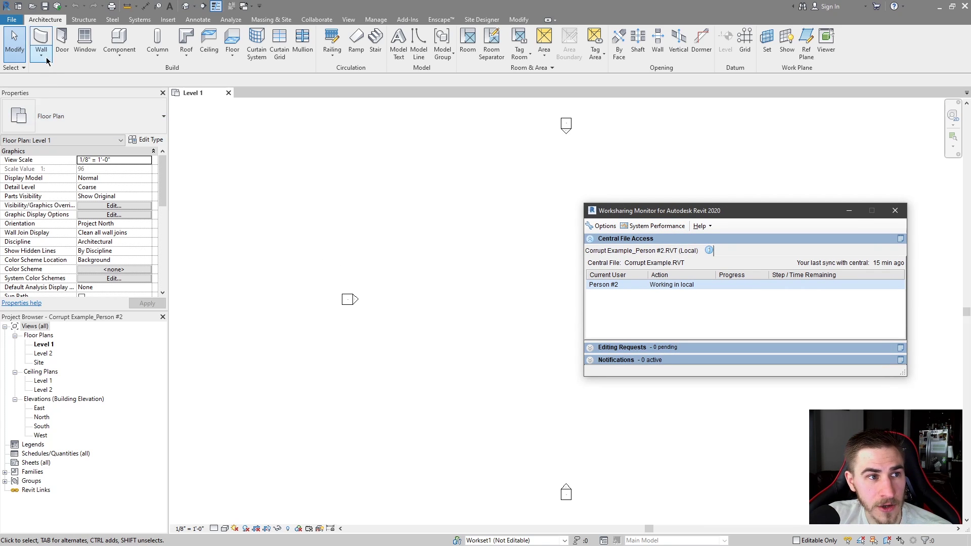
Step: Start saving the Person #2 model as a project in the Sample Projects folder, choosing the existing Corrupt Example.rvt as the target
{"action": "left_click", "coordinate": [11, 20]}
{"action": "left_click", "coordinate": [12, 21]}
{"action": "mouse_move", "coordinate": [35, 138]}
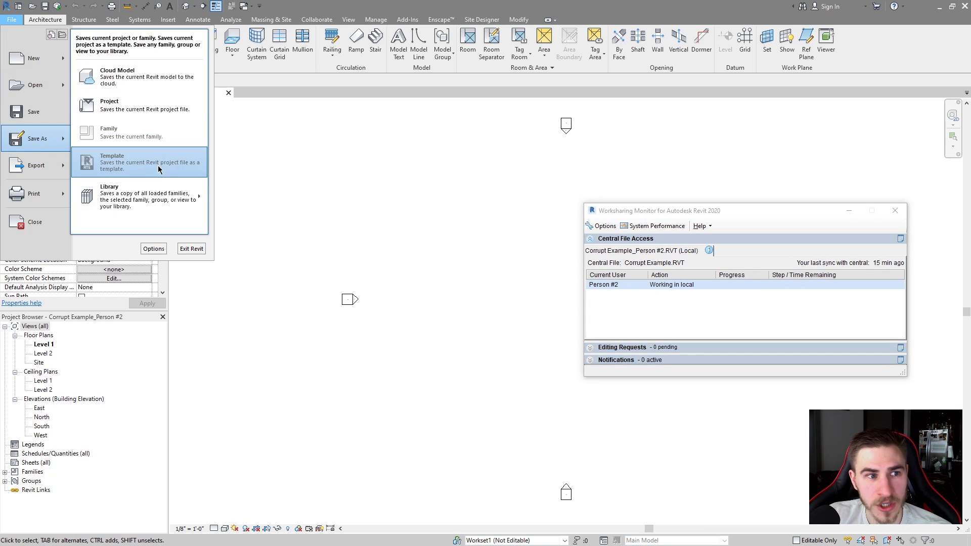
{"action": "left_click", "coordinate": [148, 110]}
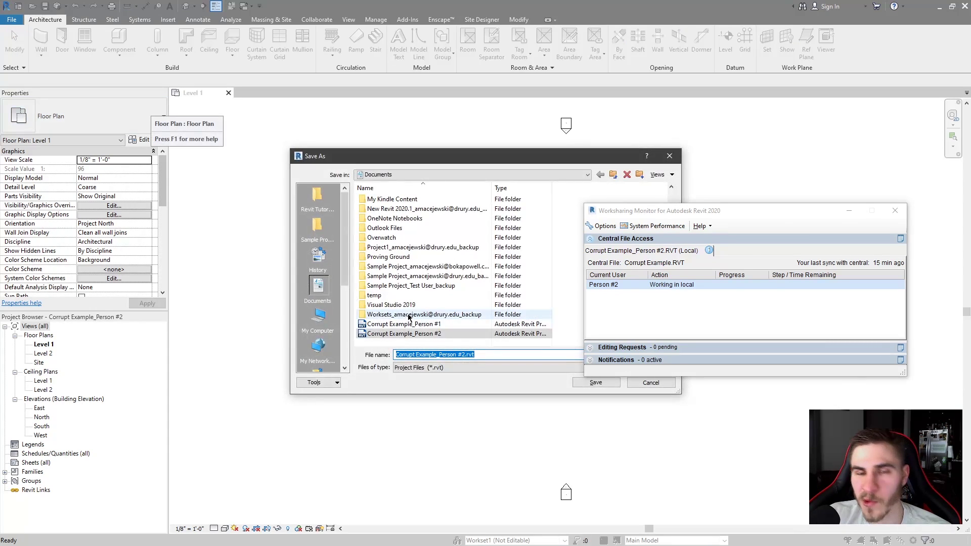
{"action": "left_click", "coordinate": [317, 230]}
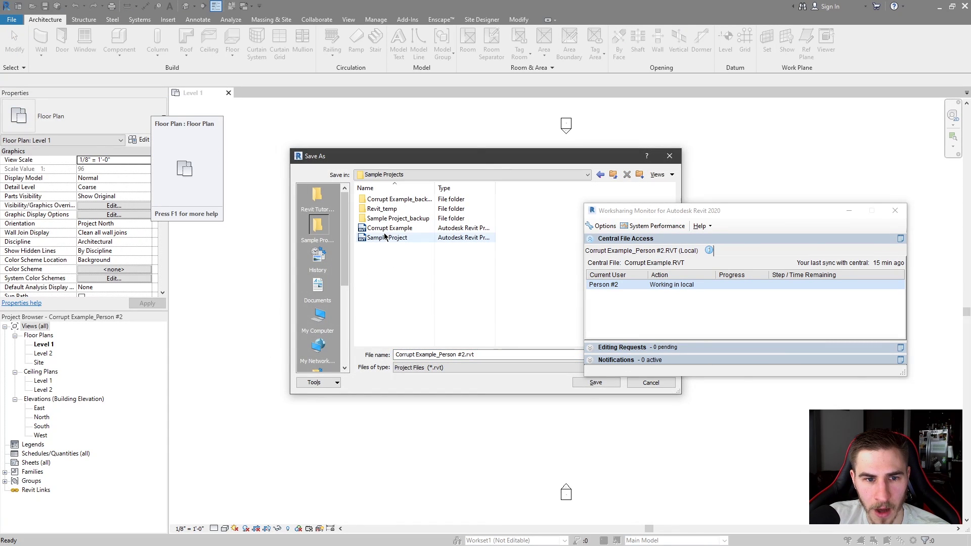
{"action": "left_click", "coordinate": [389, 228]}
{"action": "left_click_drag", "start_coordinate": [457, 158], "coordinate": [309, 148]}
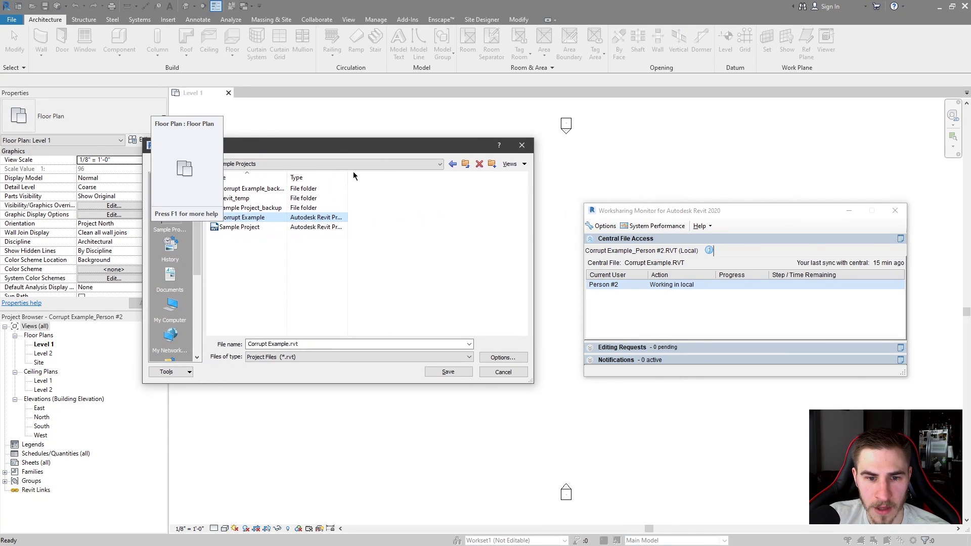
Step: Enable Make this a Central Model after save, then save and replace the existing Corrupt Example.rvt
{"action": "left_click", "coordinate": [511, 357]}
{"action": "left_click", "coordinate": [273, 221]}
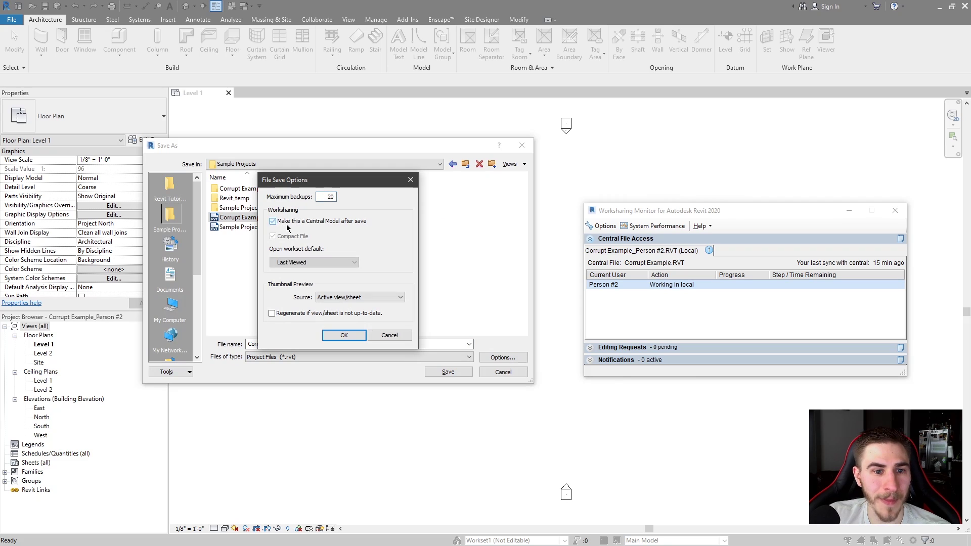
{"action": "left_click", "coordinate": [344, 335]}
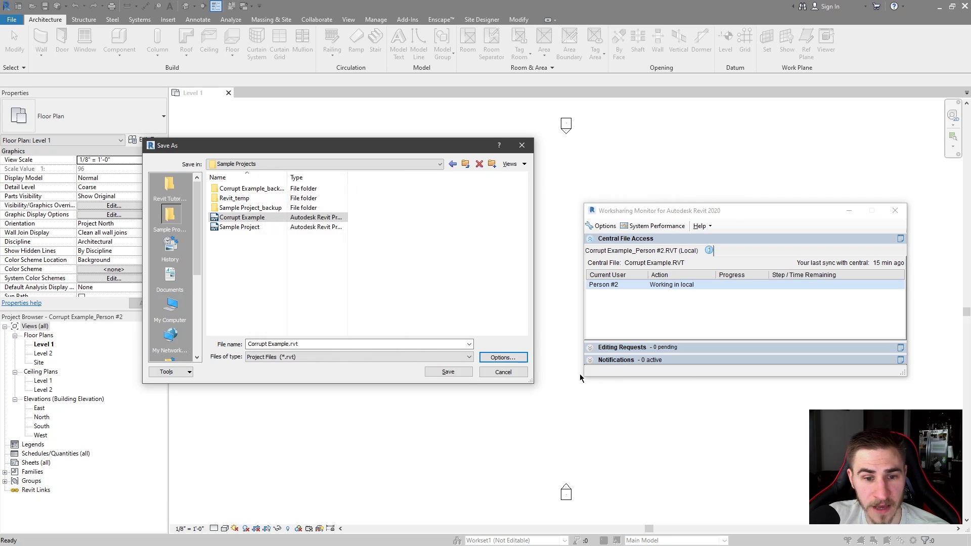
{"action": "left_click", "coordinate": [448, 372]}
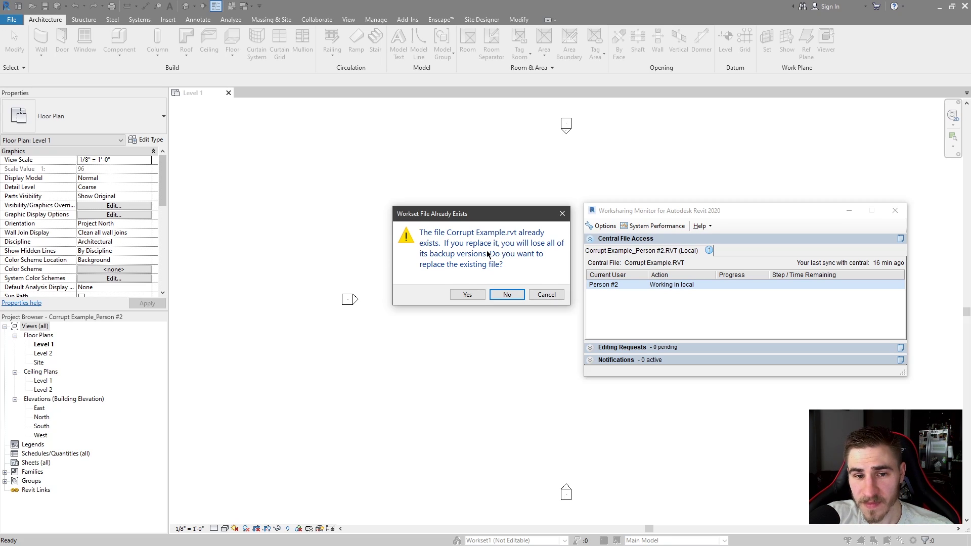
{"action": "left_click", "coordinate": [470, 295]}
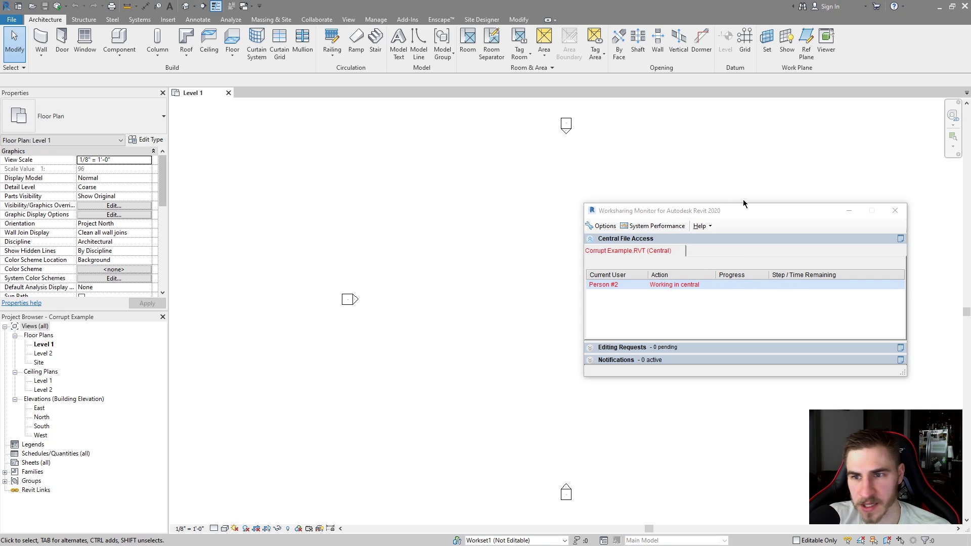
Step: Close the central model and reopen Corrupt Example.rvt with Create New Local, overwriting the existing Person #2 copy
{"action": "left_click", "coordinate": [7, 24]}
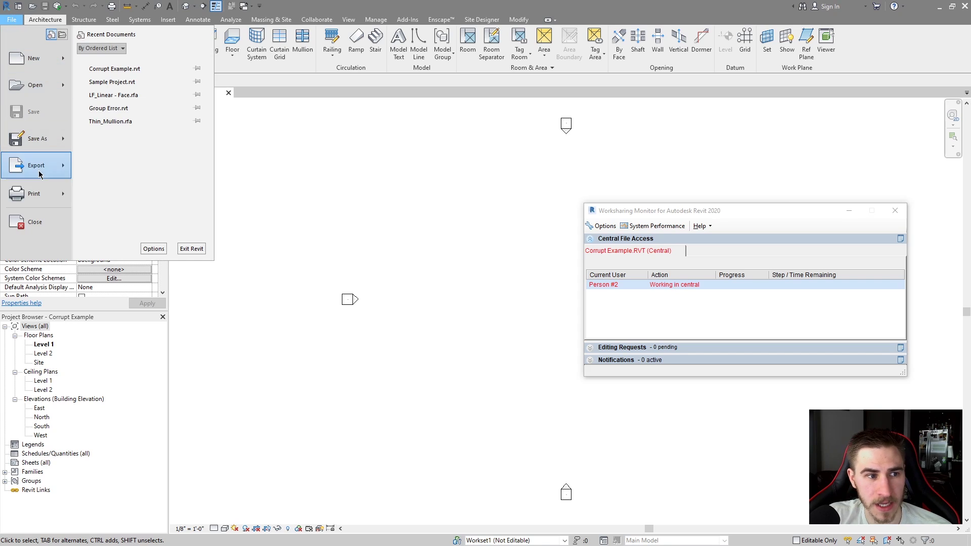
{"action": "left_click", "coordinate": [23, 222]}
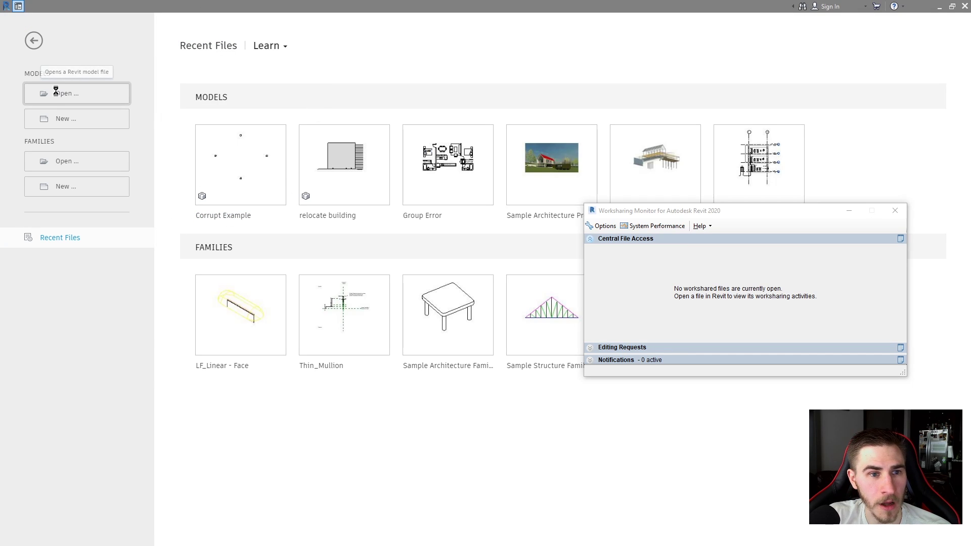
{"action": "left_click", "coordinate": [57, 93]}
{"action": "left_click", "coordinate": [202, 169]}
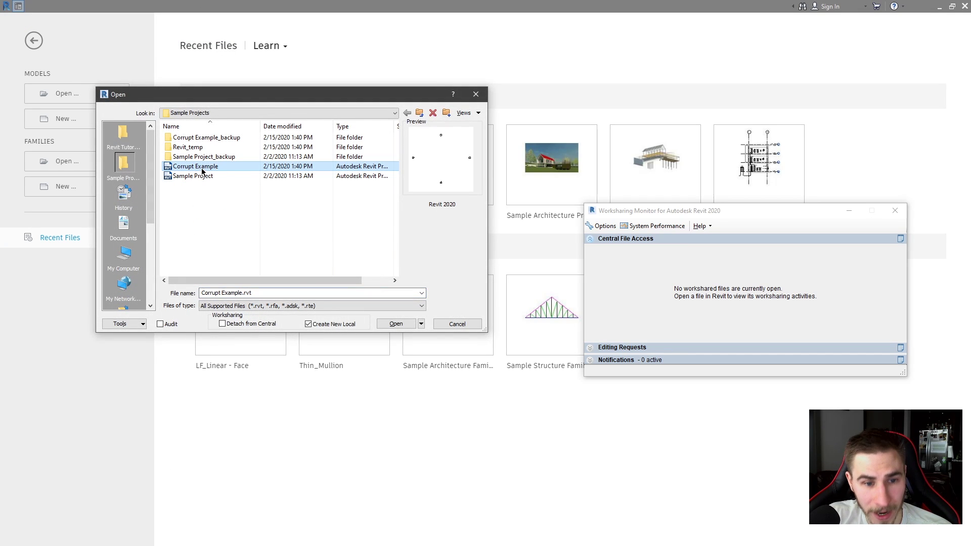
{"action": "left_click", "coordinate": [386, 324]}
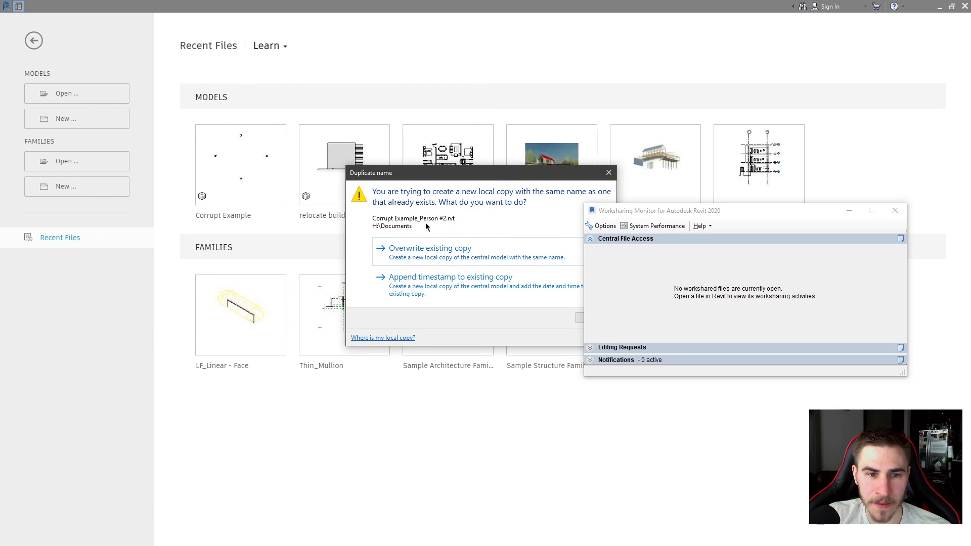
{"action": "left_click", "coordinate": [462, 257]}
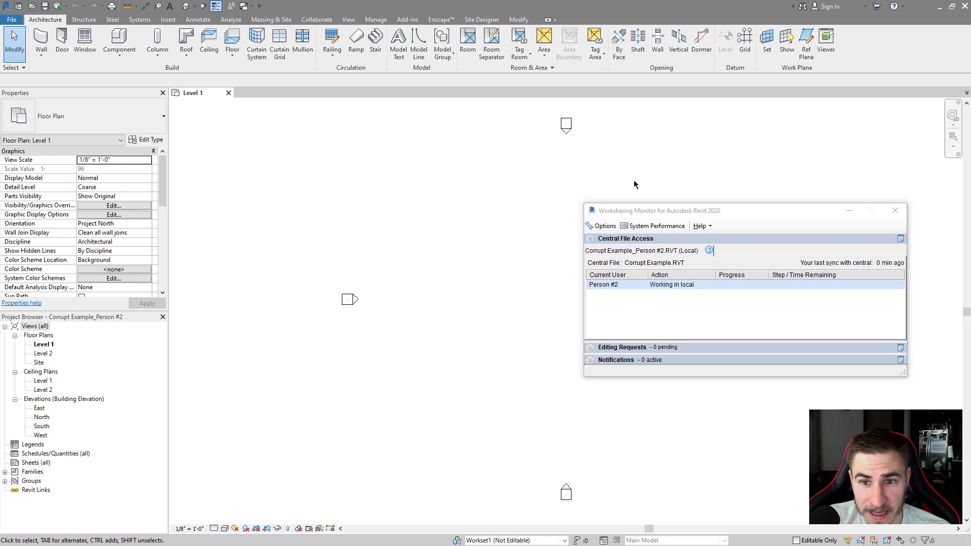
{"action": "left_click_drag", "start_coordinate": [713, 211], "coordinate": [516, 179]}
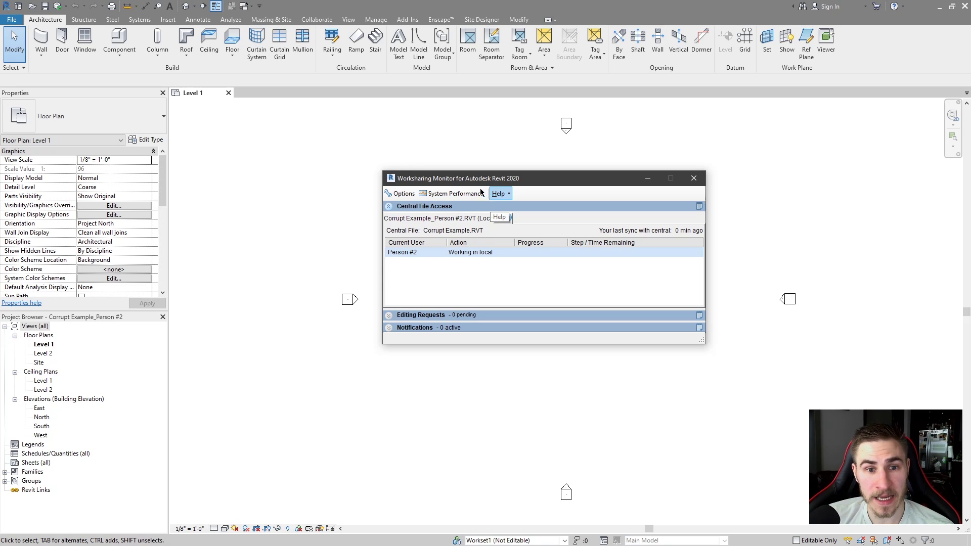
{"action": "left_click_drag", "start_coordinate": [550, 180], "coordinate": [570, 179]}
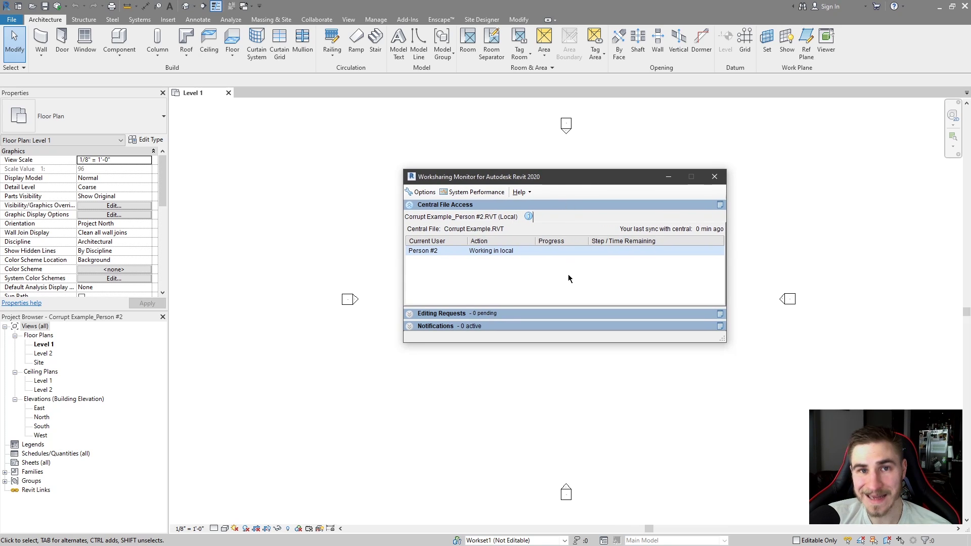